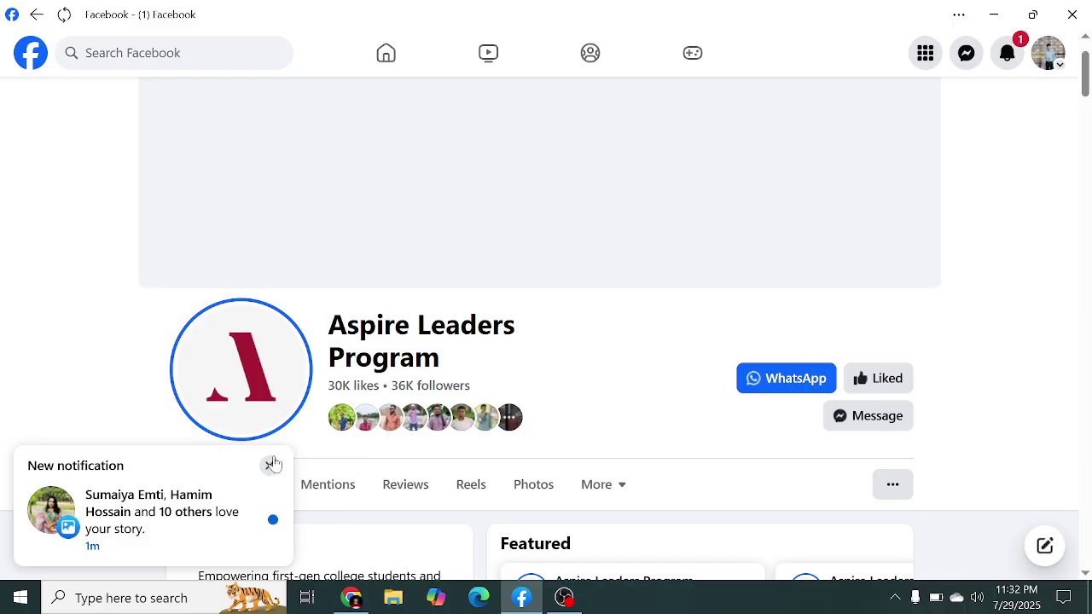
# Open the 2025 Aspire Leaders Program Application through the bit.ly/m/Aspire-Institute link in the Facebook page's intro
pyautogui.scroll(-1, 630, 350)
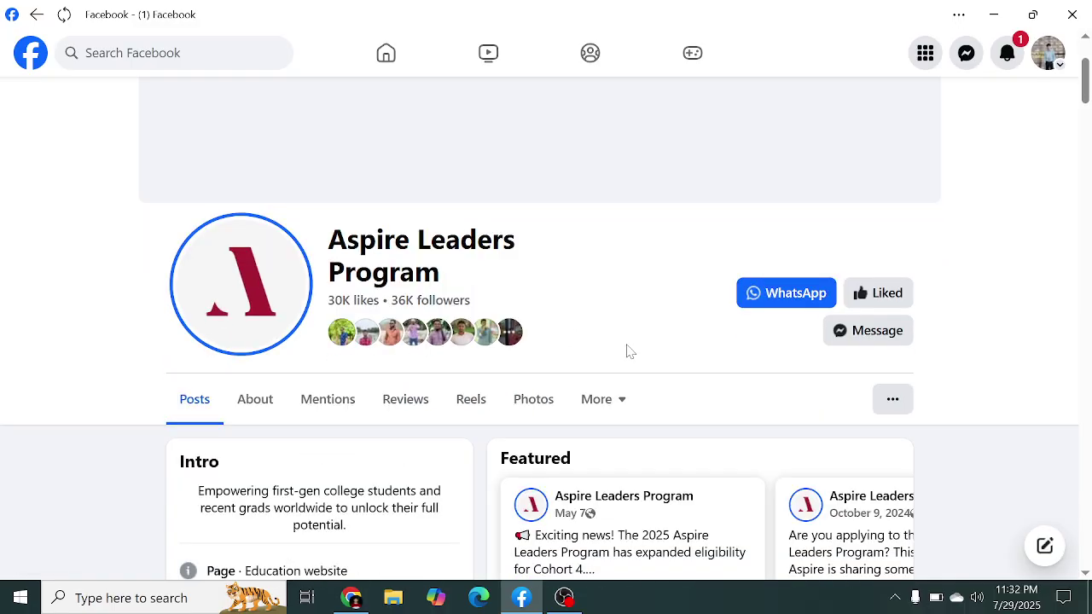
pyautogui.scroll(-3, 572, 295)
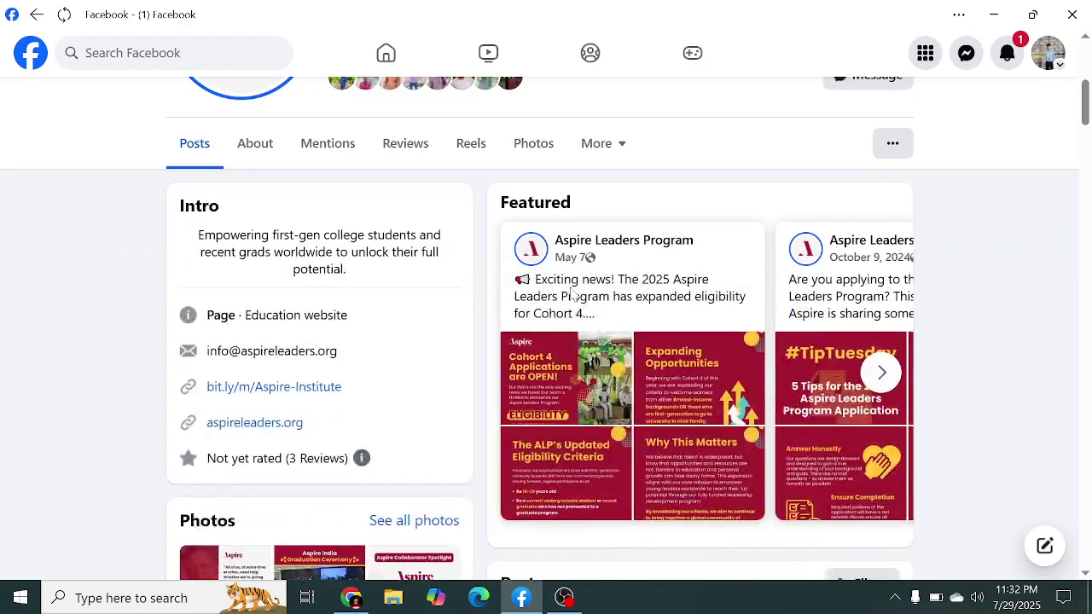
pyautogui.click(284, 389)
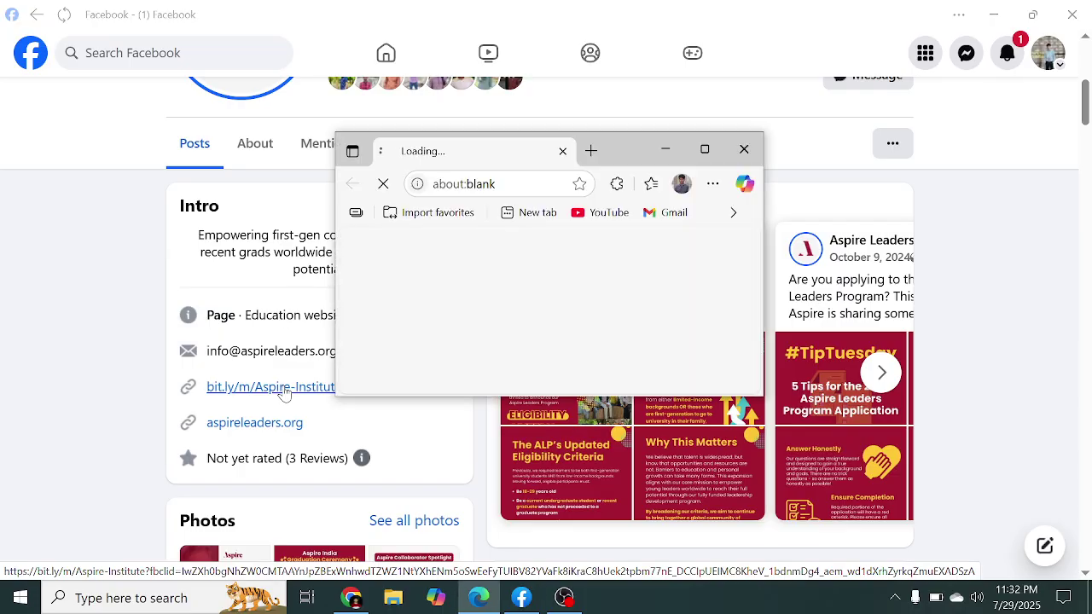
pyautogui.click(713, 152)
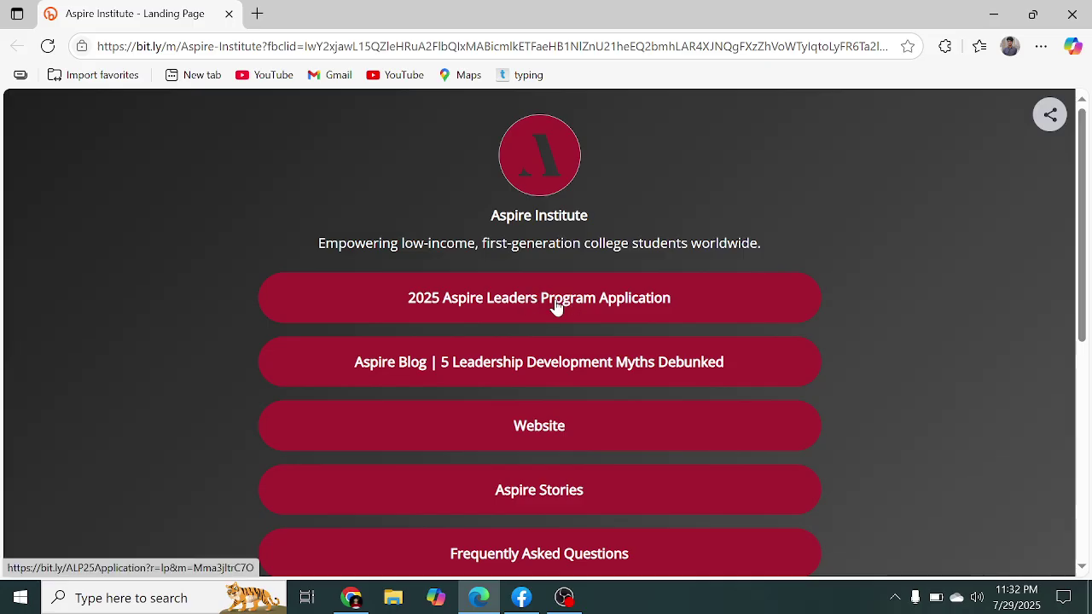
pyautogui.click(629, 312)
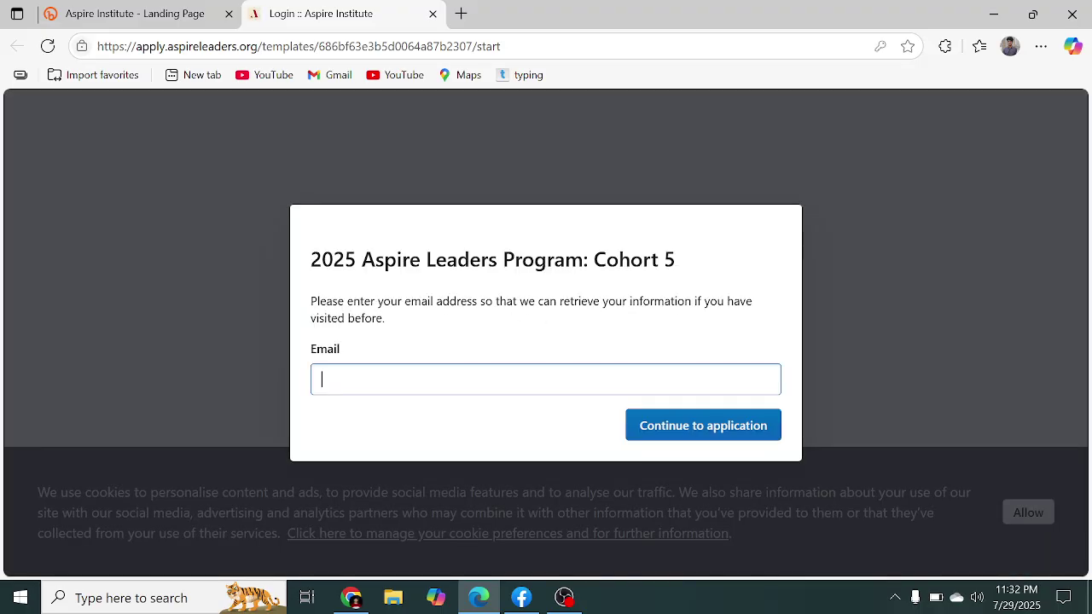
# Enter the applicant's email address for the Cohort 5 login and continue to the application
pyautogui.click(593, 396)
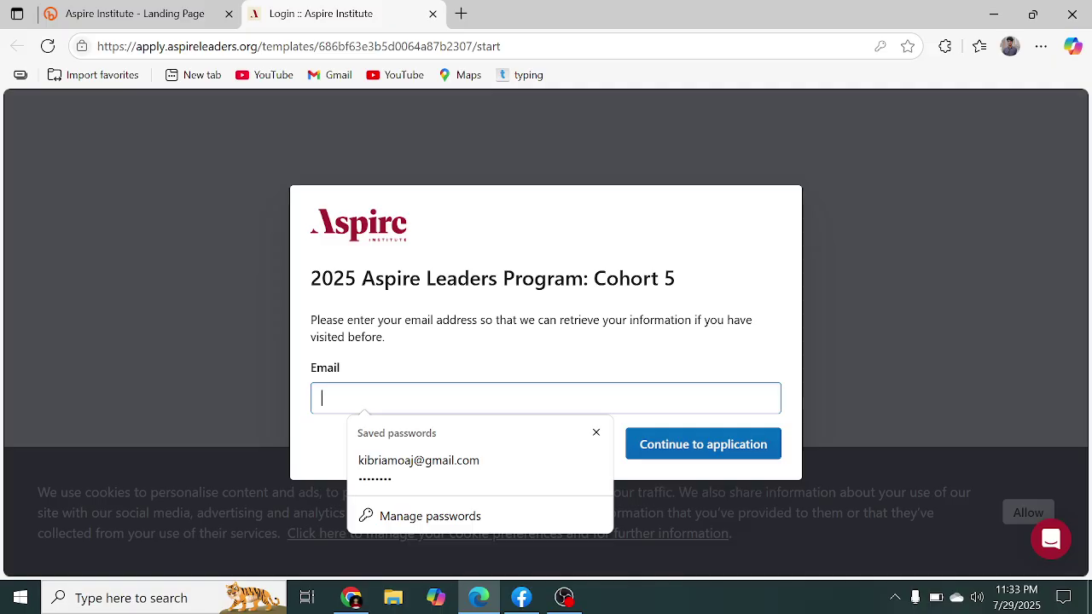
pyautogui.hotkey('ctrl', 'v')
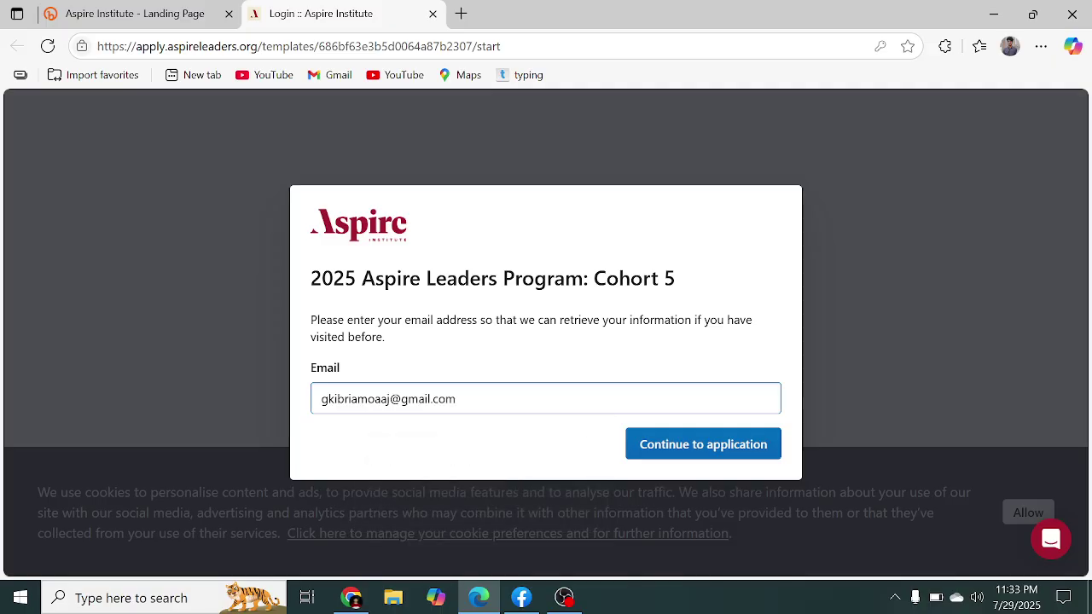
pyautogui.click(756, 449)
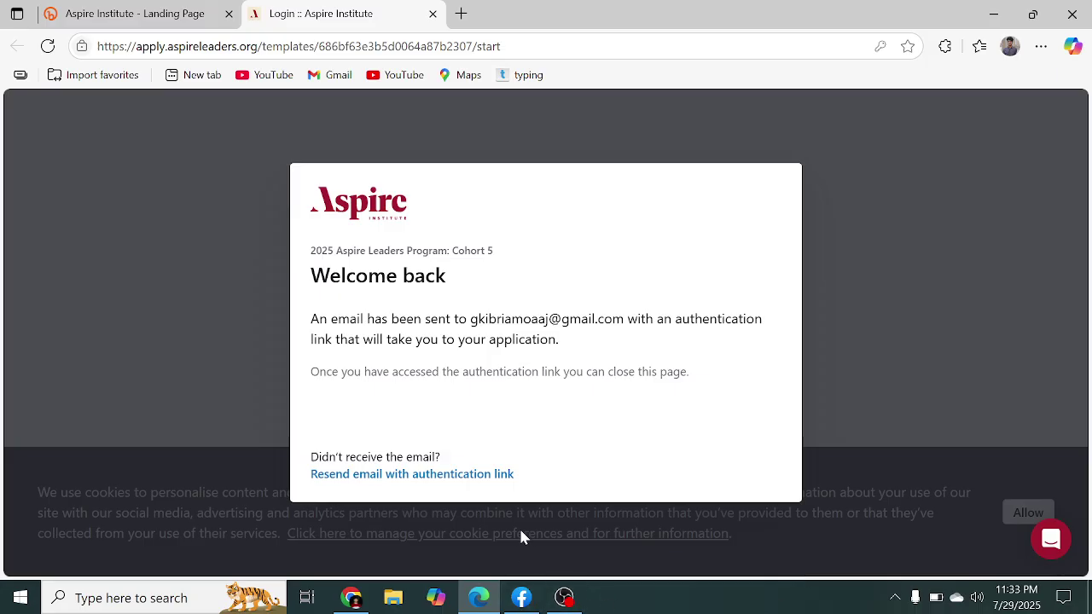
# Switch to Gmail in Chrome, open Aspire Institute's "Access to your application" message and follow its authentication link
pyautogui.click(994, 14)
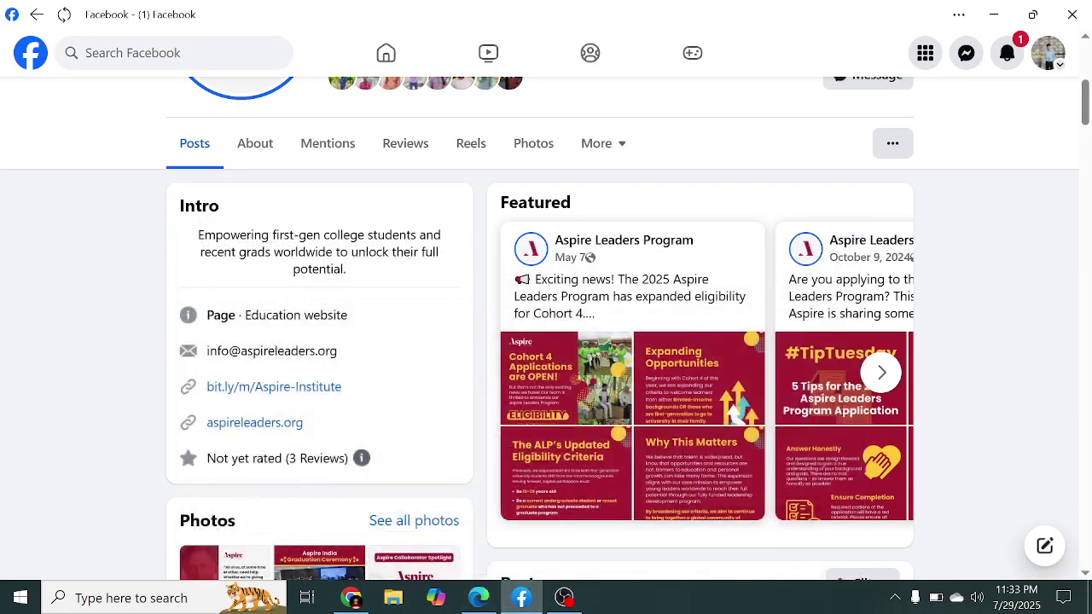
pyautogui.click(351, 598)
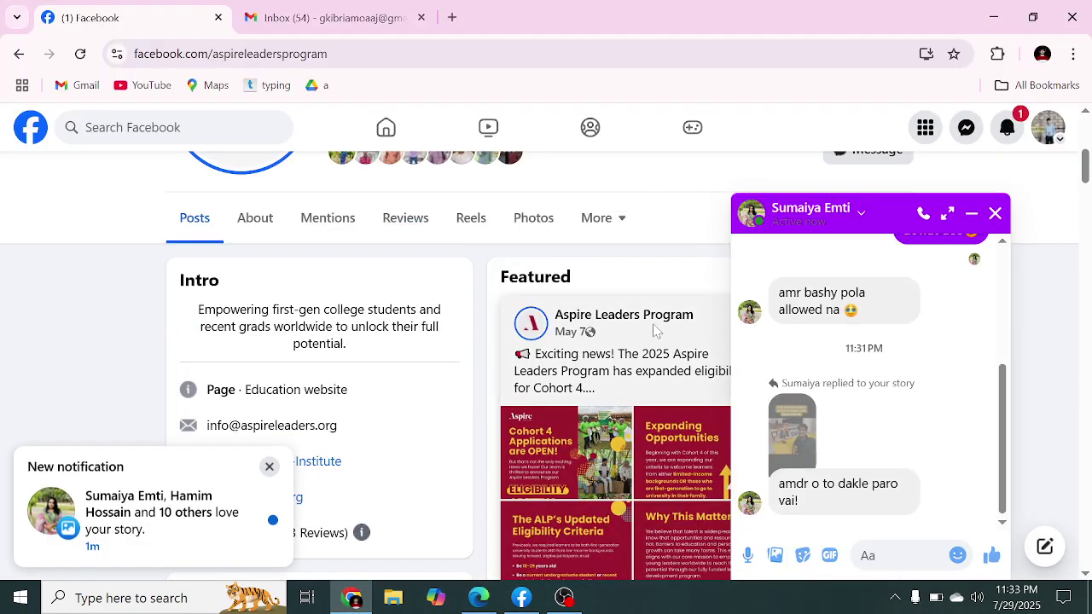
pyautogui.click(391, 21)
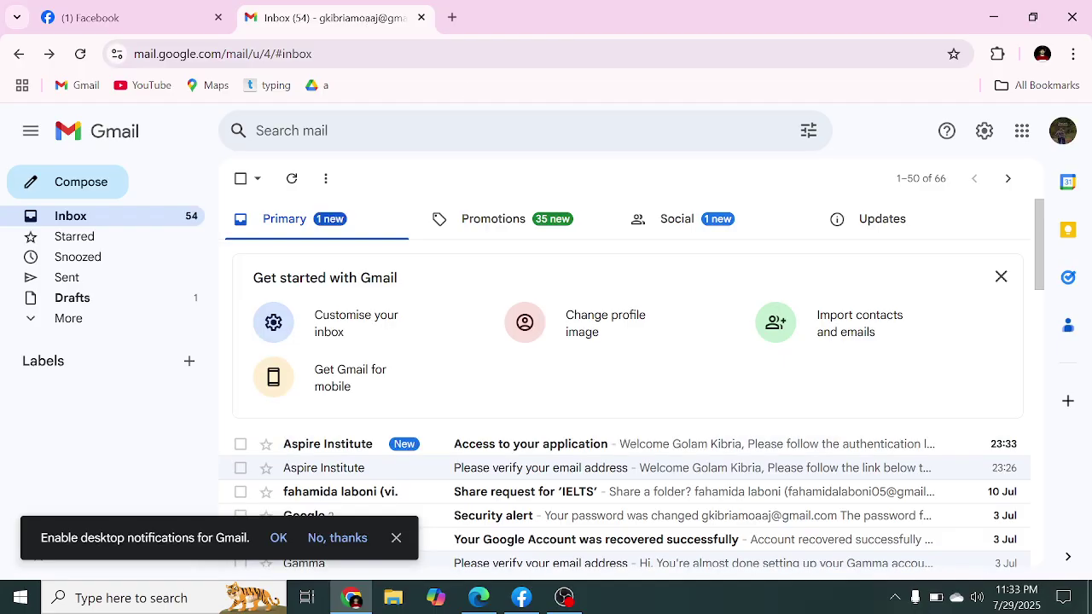
pyautogui.scroll(-2, 734, 410)
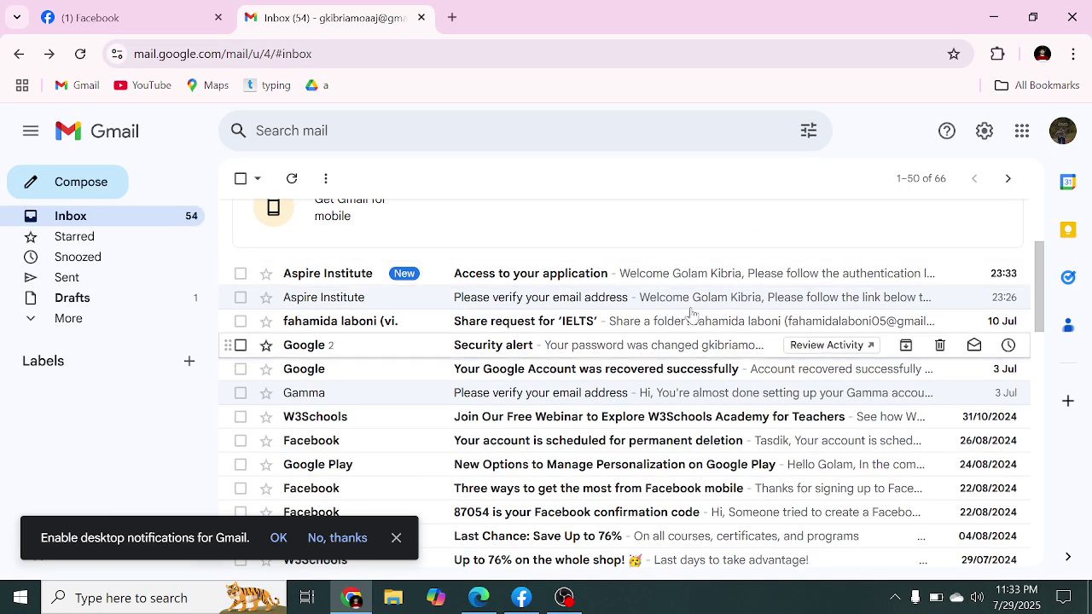
pyautogui.click(653, 275)
pyautogui.scroll(-3, 651, 348)
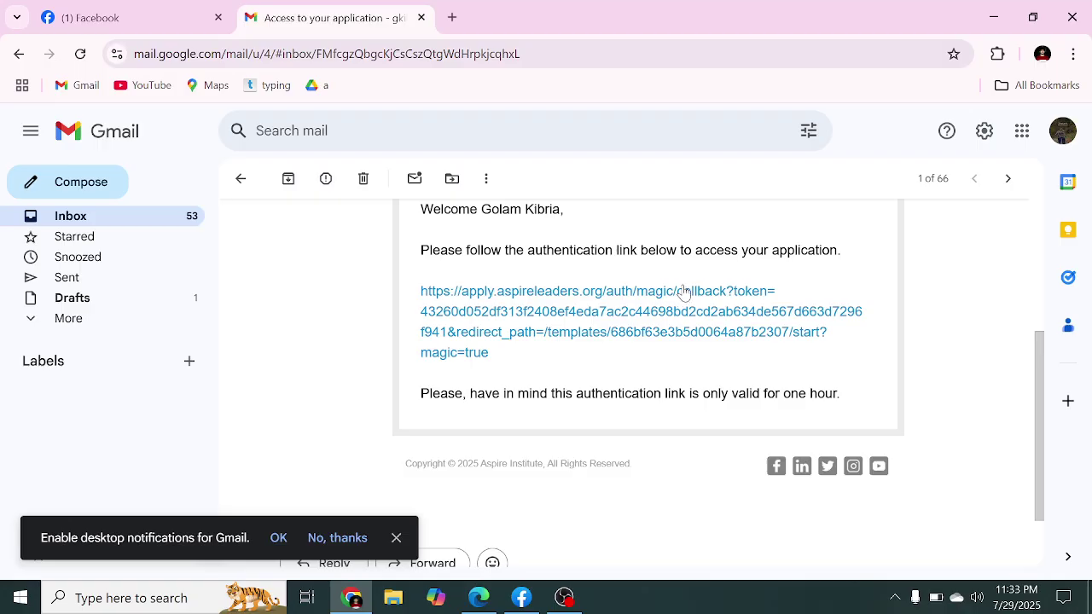
pyautogui.click(668, 323)
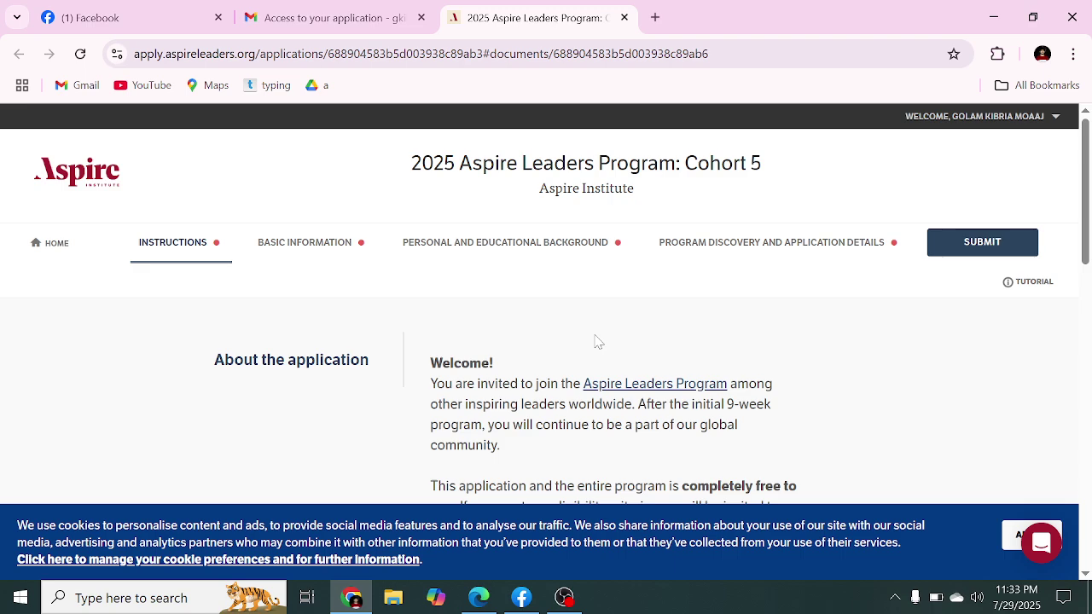
# Read the application instructions, including the eligibility criteria and the language requirement for answers
pyautogui.scroll(-2, 653, 325)
pyautogui.scroll(-3, 653, 325)
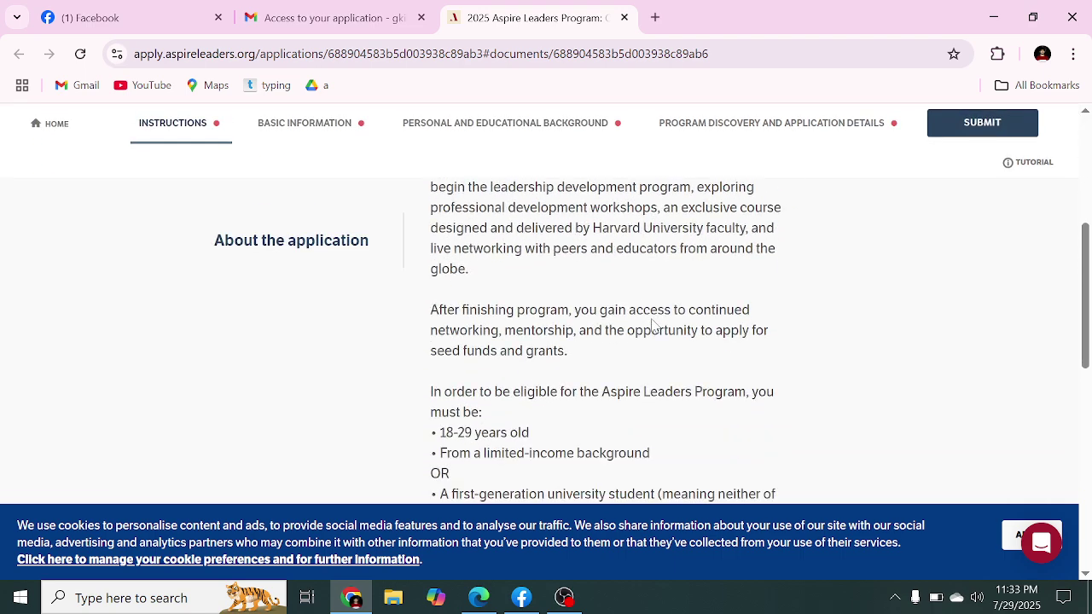
pyautogui.scroll(-2, 654, 325)
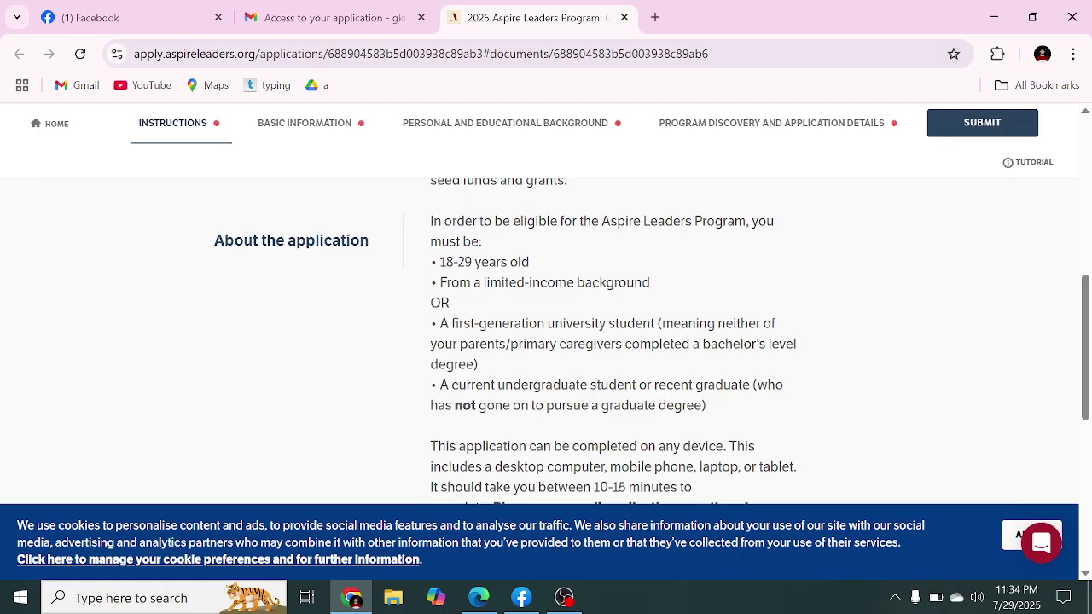
pyautogui.scroll(-1, 565, 275)
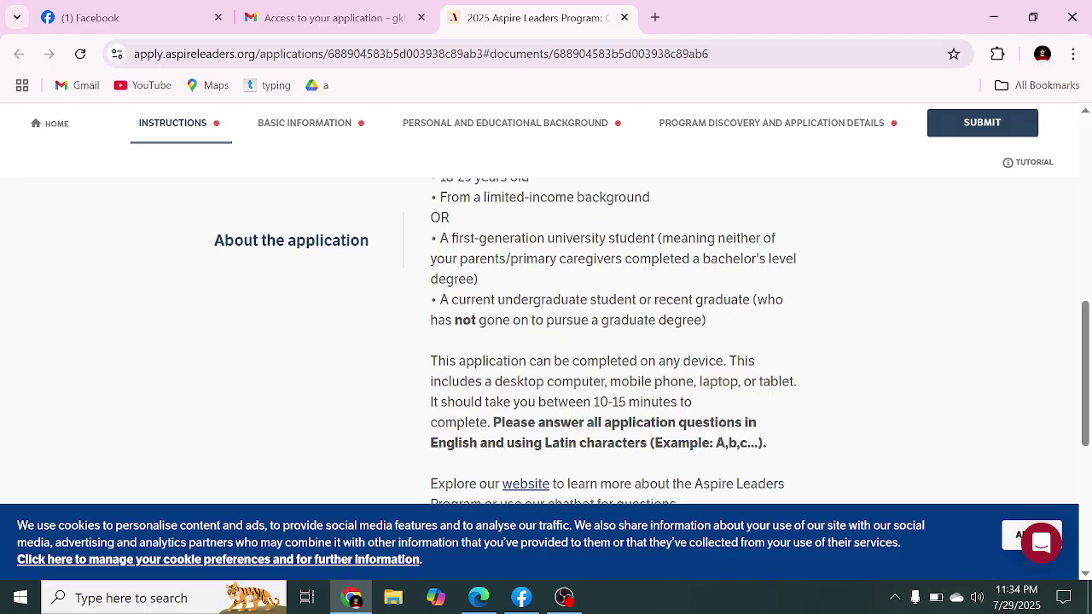
pyautogui.scroll(-1, 678, 314)
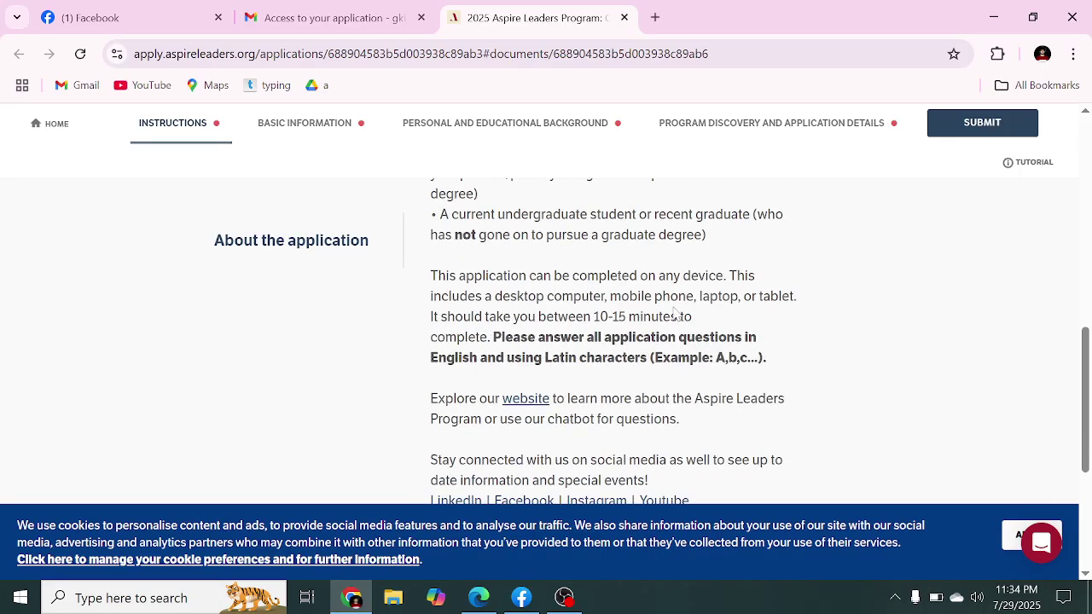
pyautogui.scroll(-1, 675, 309)
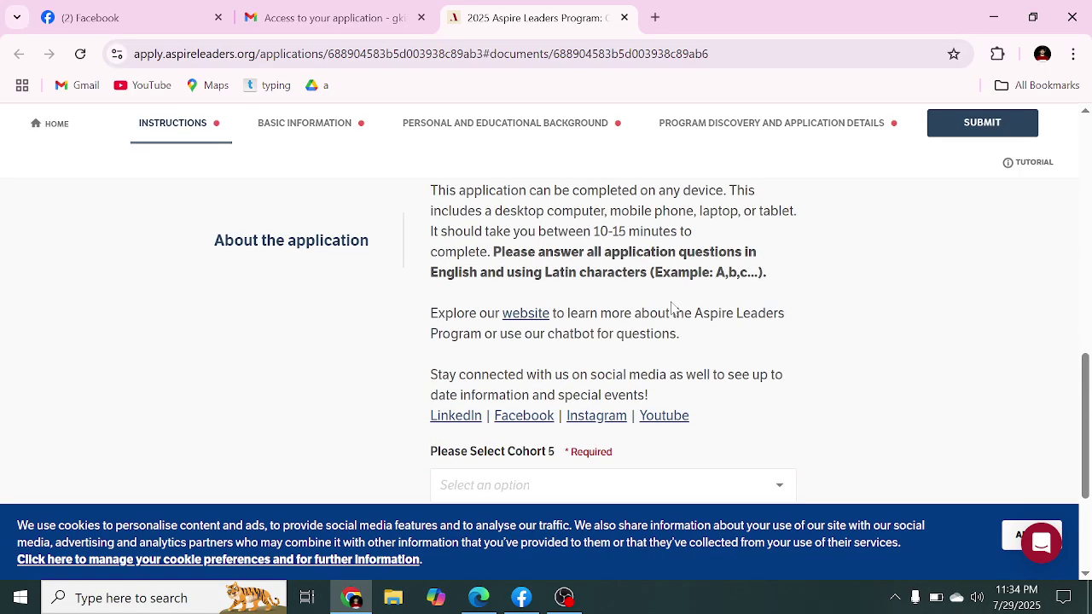
pyautogui.scroll(1, 676, 308)
pyautogui.scroll(-3, 597, 324)
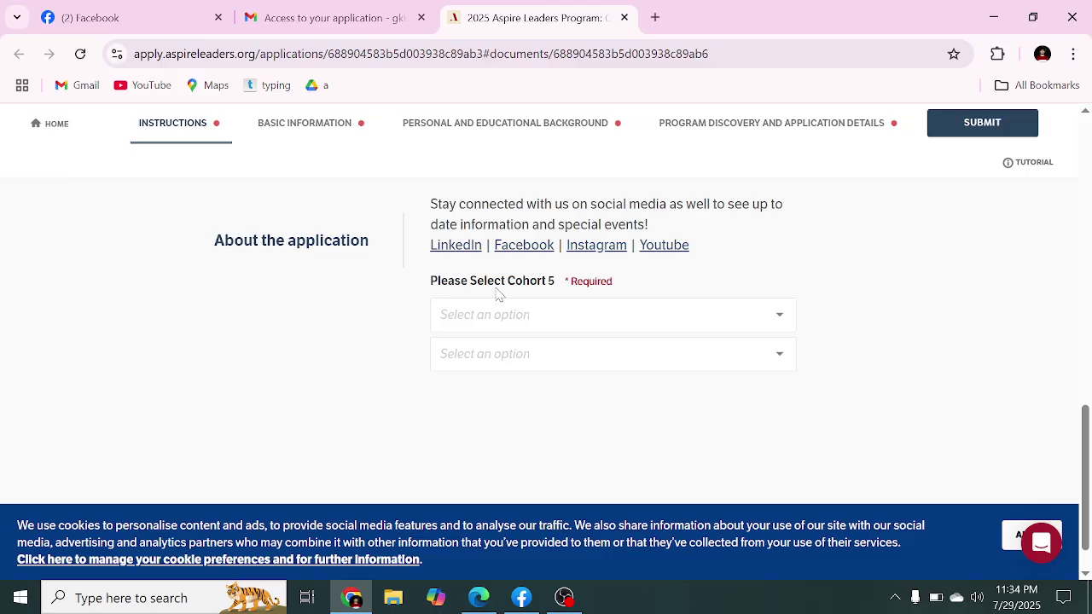
# Select 2025 Aspire Leaders Program with Cohort 5: October - December, and continue to the Basic Information section
pyautogui.click(775, 317)
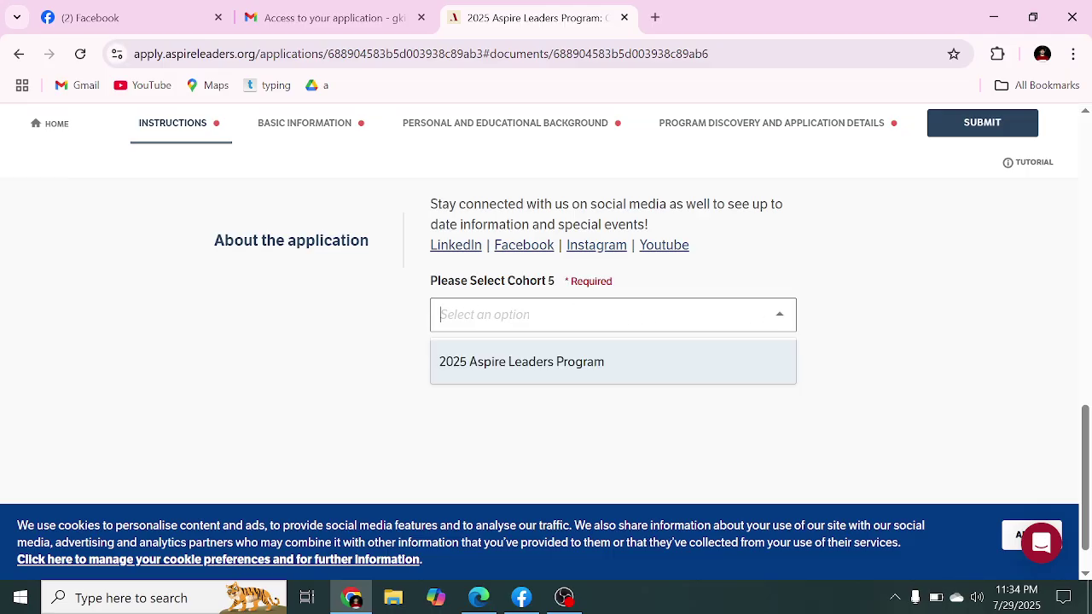
pyautogui.click(721, 369)
pyautogui.click(717, 354)
pyautogui.click(658, 402)
pyautogui.scroll(-1, 793, 317)
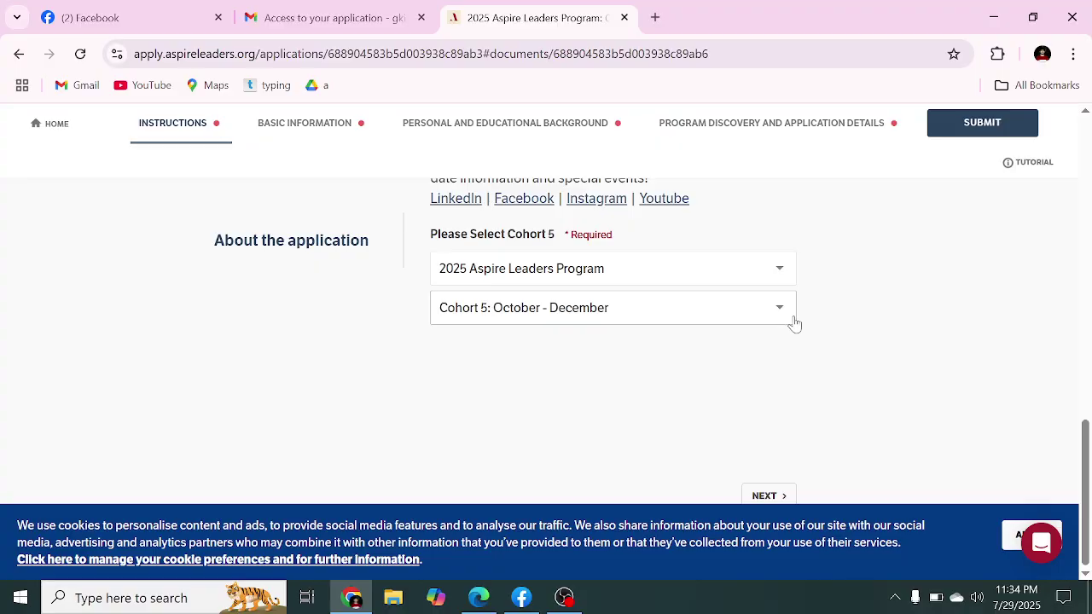
pyautogui.click(771, 499)
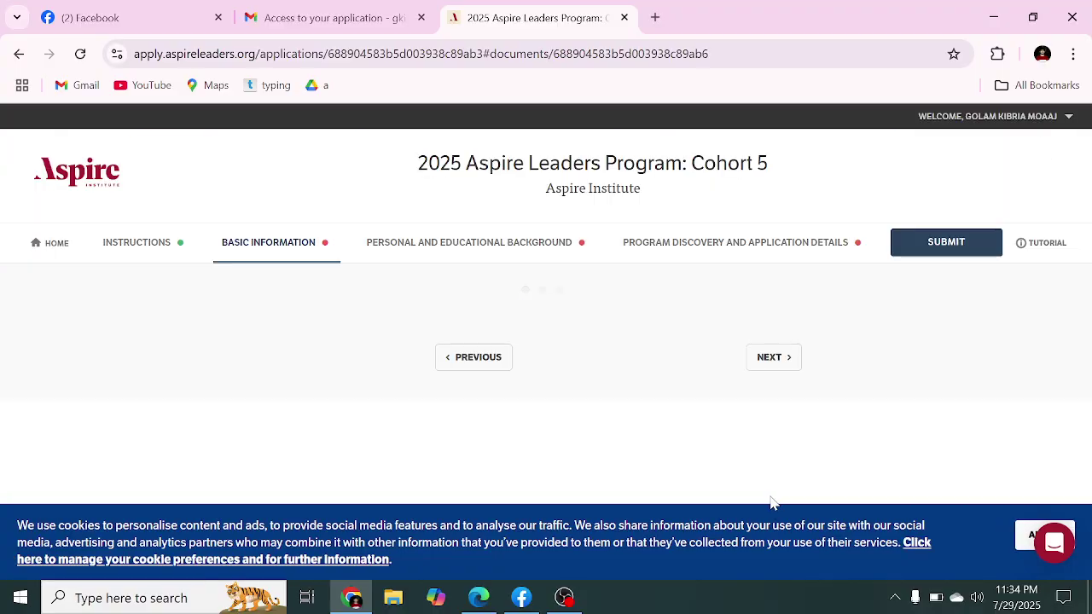
# Fill in the mobile number and related contact fields using the first saved autofill entry
pyautogui.scroll(-2, 576, 441)
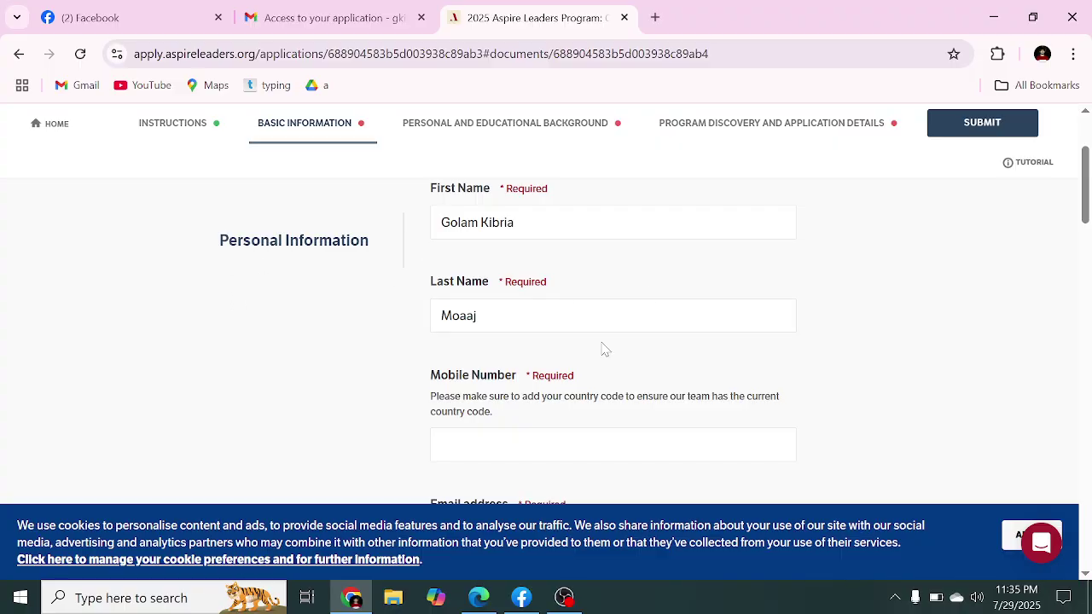
pyautogui.scroll(-1, 603, 348)
pyautogui.click(563, 360)
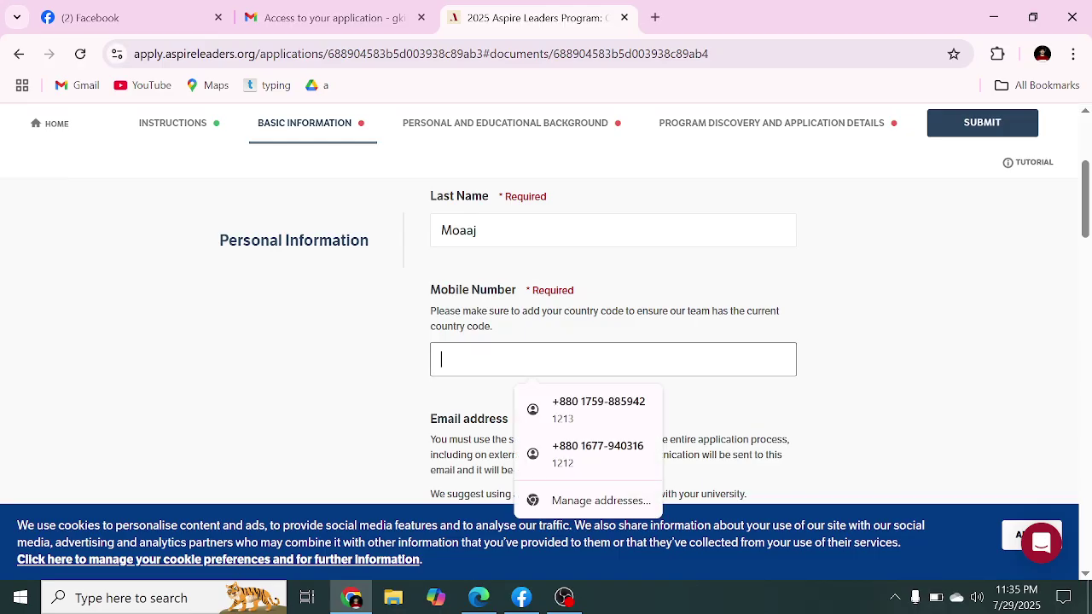
pyautogui.click(575, 408)
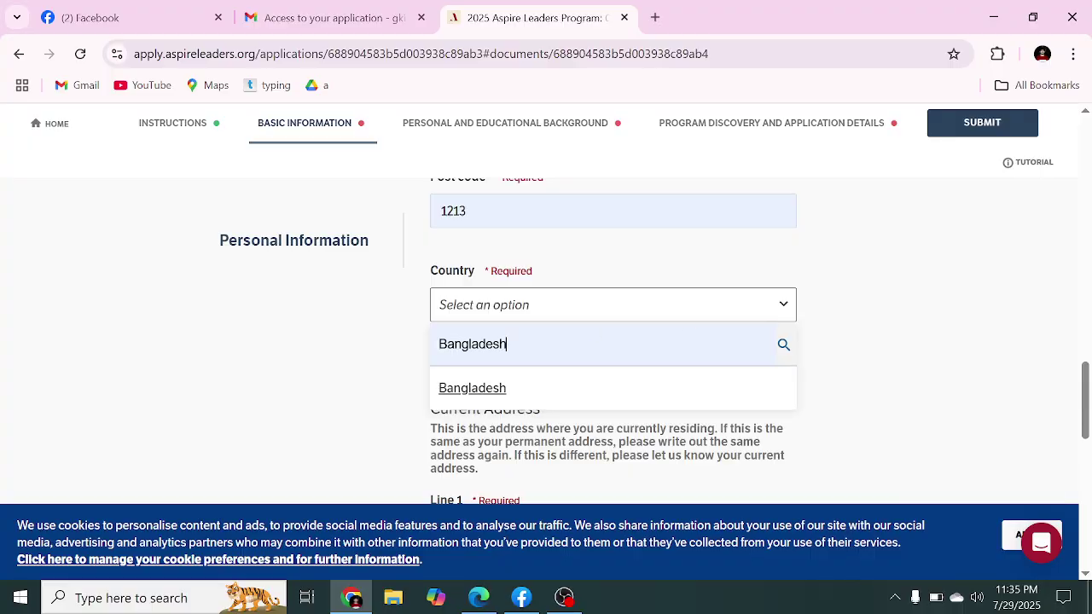
# Try to pick Bangladesh as the country from the autofilled search result
pyautogui.click(597, 399)
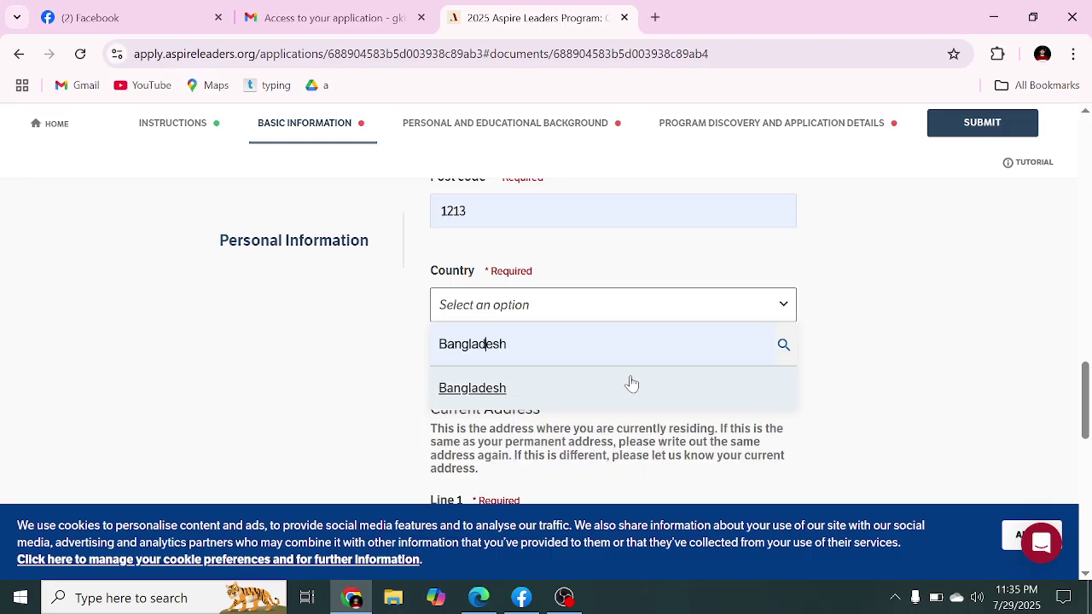
pyautogui.click(683, 317)
pyautogui.click(683, 314)
pyautogui.click(487, 343)
pyautogui.click(610, 390)
pyautogui.click(594, 318)
pyautogui.click(595, 309)
# Clear the country search text and choose Bangladesh from the full country list
pyautogui.press('BackSpace')
pyautogui.press('BackSpace')
pyautogui.press('BackSpace')
pyautogui.press('BackSpace')
pyautogui.press('BackSpace')
pyautogui.press('BackSpace')
pyautogui.press('BackSpace')
pyautogui.press('BackSpace')
pyautogui.press('BackSpace')
pyautogui.press('BackSpace')
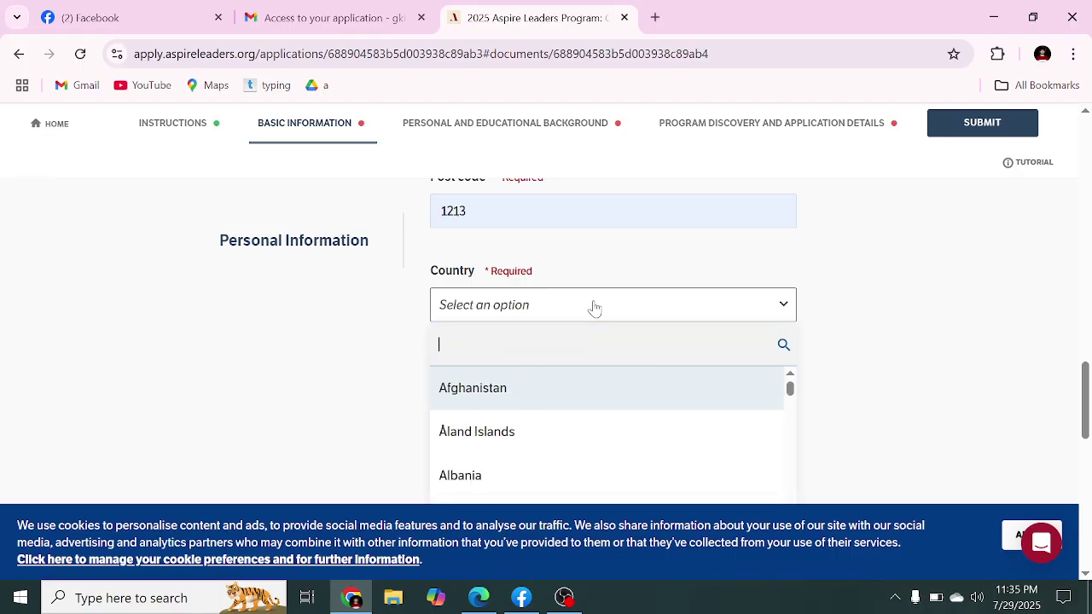
pyautogui.scroll(-10, 537, 426)
pyautogui.scroll(2, 537, 452)
pyautogui.scroll(-4, 537, 452)
pyautogui.scroll(3, 537, 453)
pyautogui.scroll(-8, 537, 452)
pyautogui.scroll(5, 537, 448)
pyautogui.scroll(6, 537, 448)
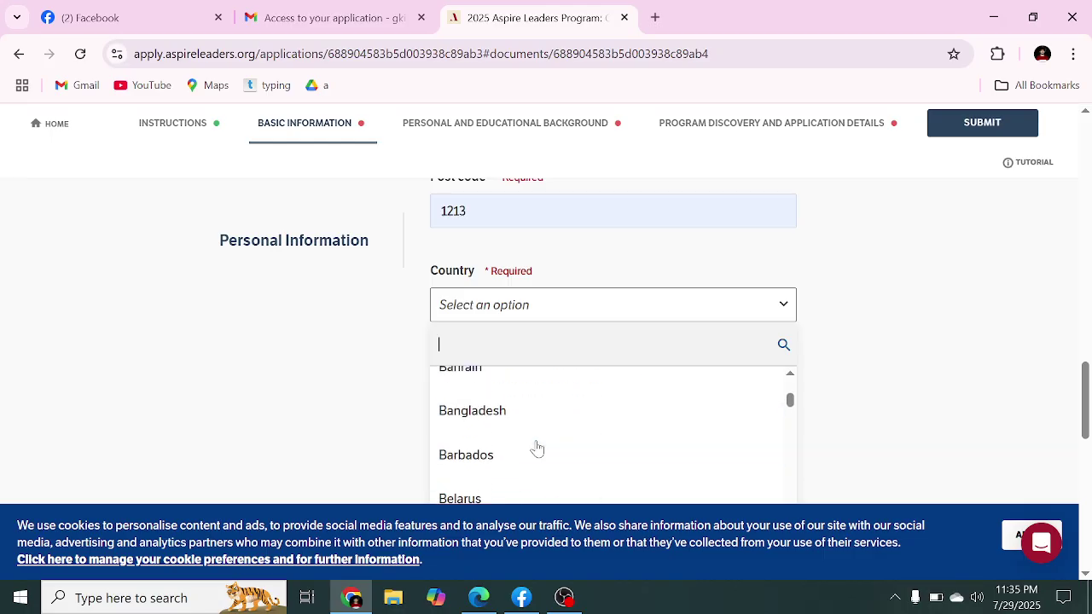
pyautogui.click(537, 413)
# Fill in Line 1 and Line 2 of the current address with the applicant's locality and area
pyautogui.scroll(-2, 621, 352)
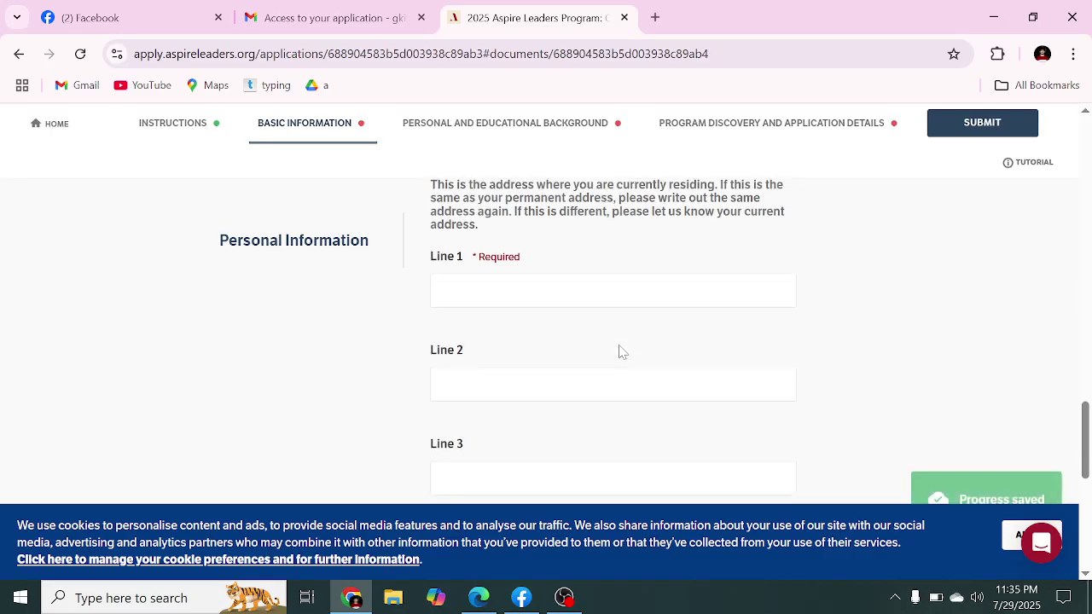
pyautogui.scroll(2, 620, 351)
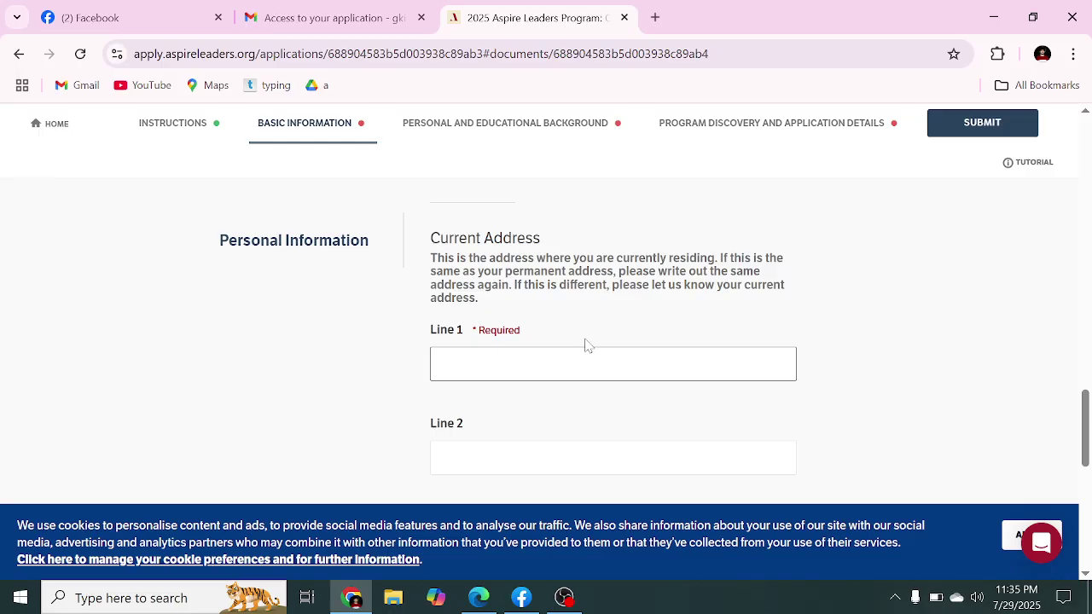
pyautogui.scroll(-1, 586, 347)
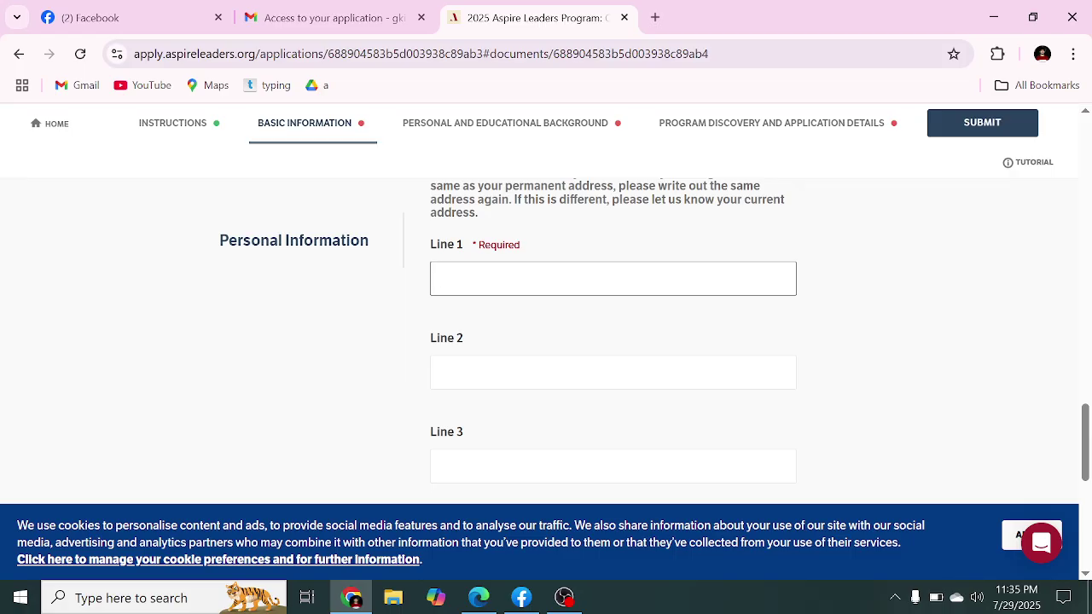
pyautogui.write('M')
pyautogui.write('ohakhali')
pyautogui.scroll(-2, 611, 407)
pyautogui.scroll(1, 614, 405)
pyautogui.click(614, 287)
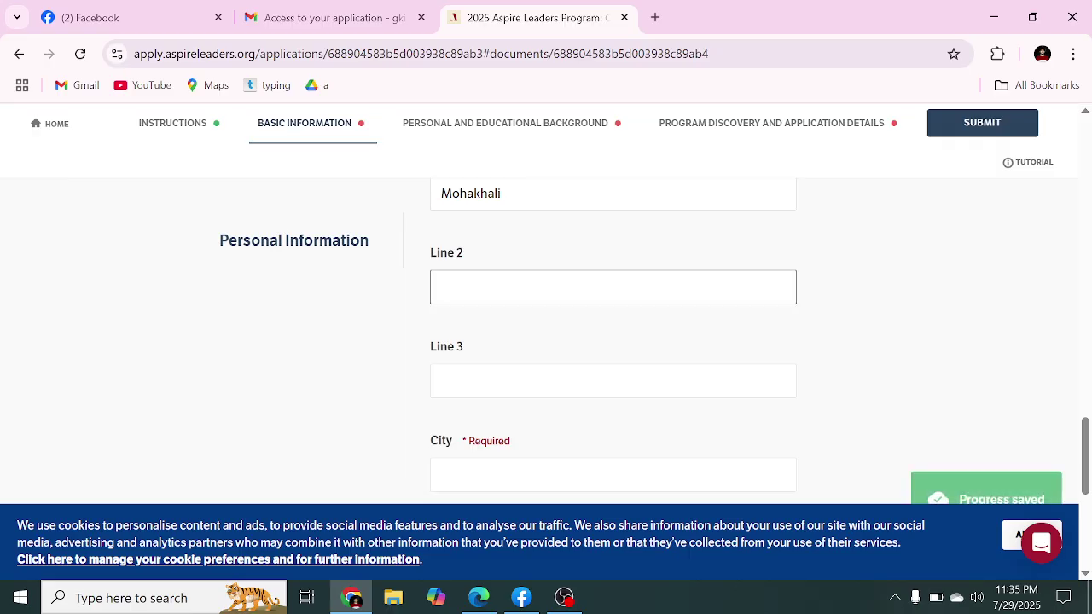
pyautogui.write('B')
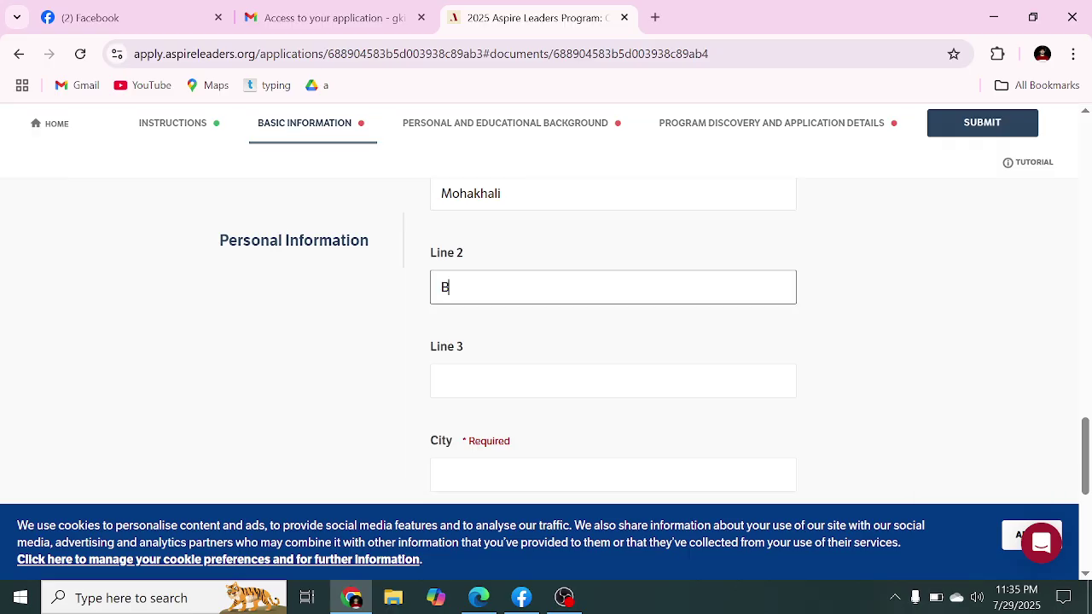
pyautogui.write('anani')
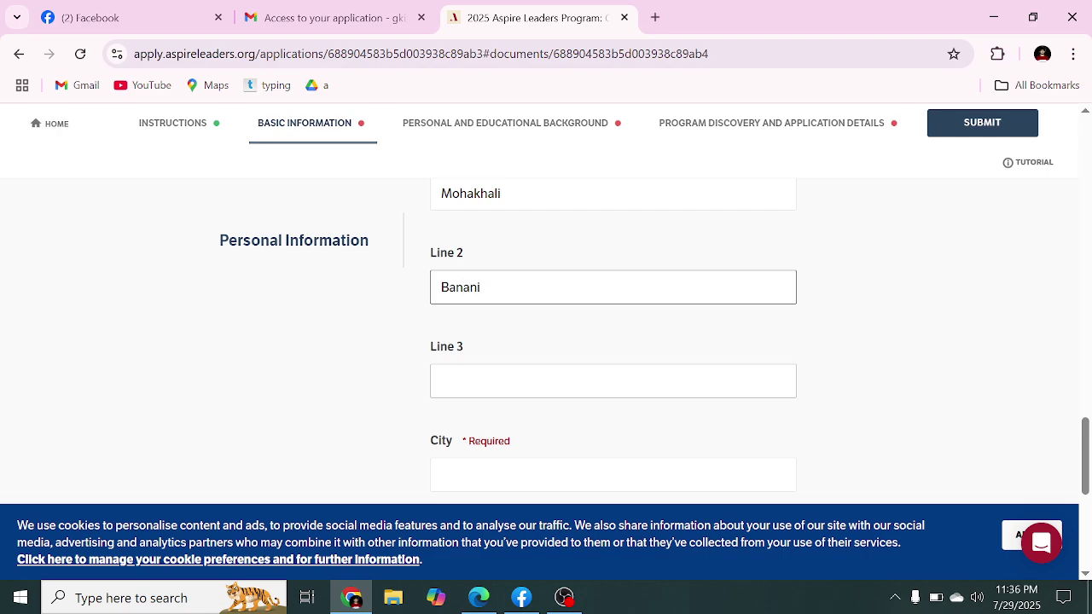
# Fill in the city and post code from the first saved address entry and select Bangladesh as the country
pyautogui.scroll(-1, 563, 434)
pyautogui.scroll(-2, 563, 434)
pyautogui.click(550, 305)
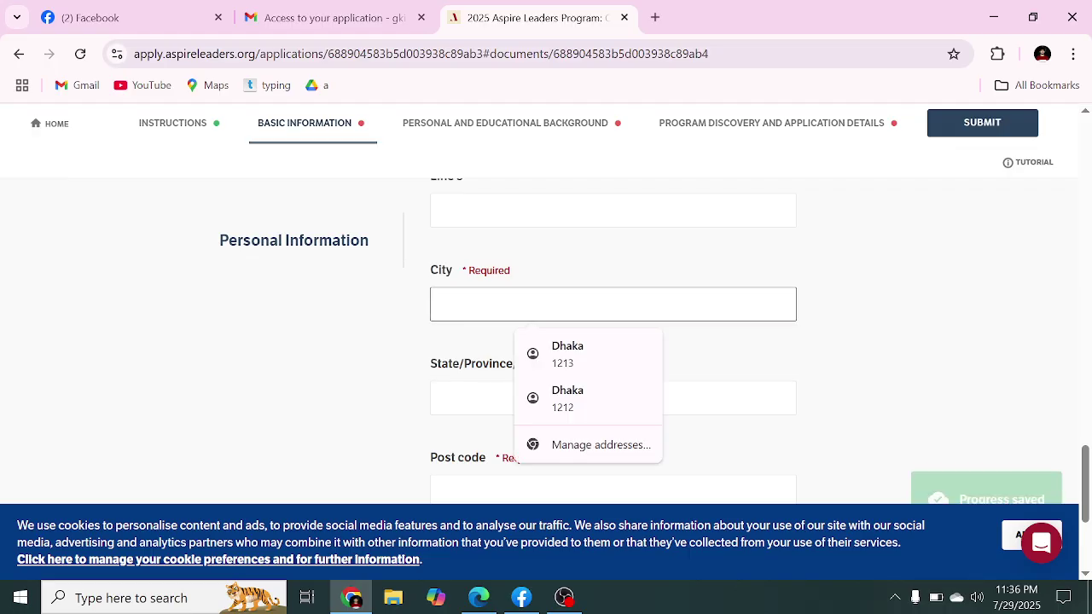
pyautogui.click(532, 356)
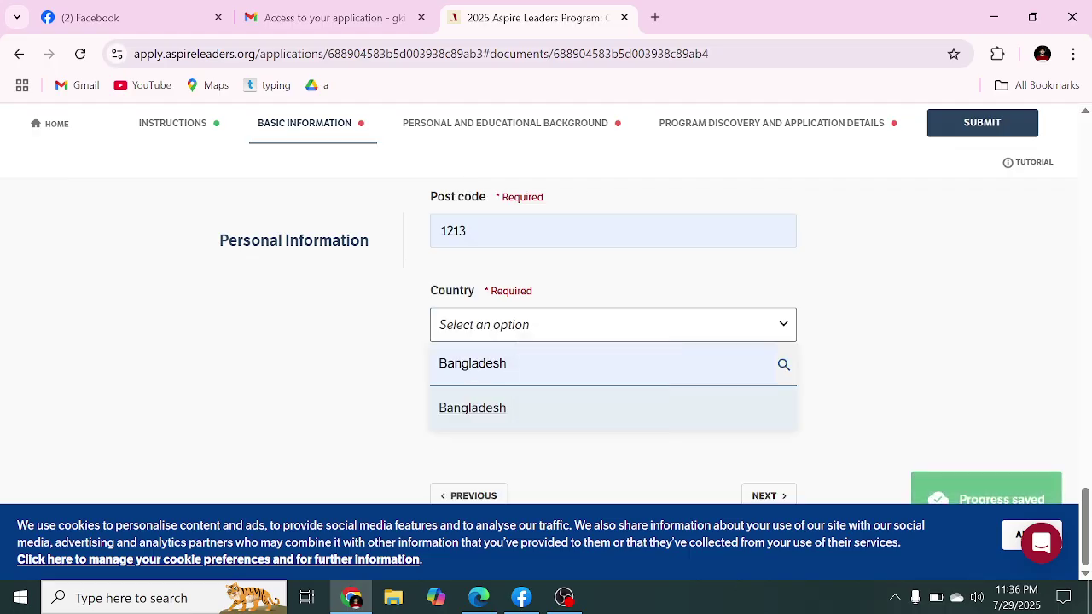
pyautogui.click(489, 410)
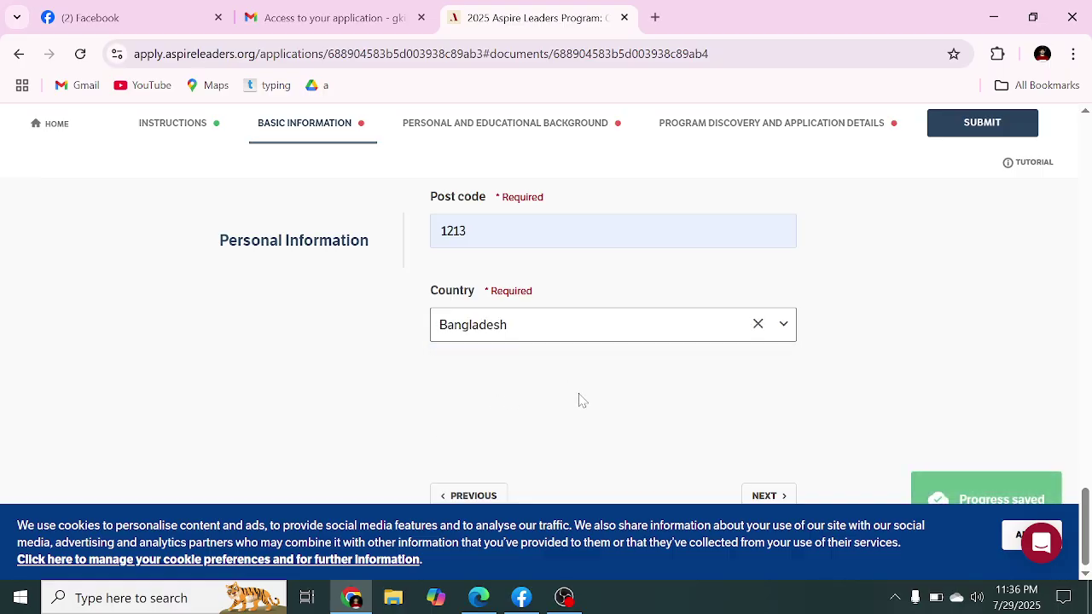
# Check the completed current address and continue to the Personal and Educational Background section
pyautogui.scroll(2, 625, 453)
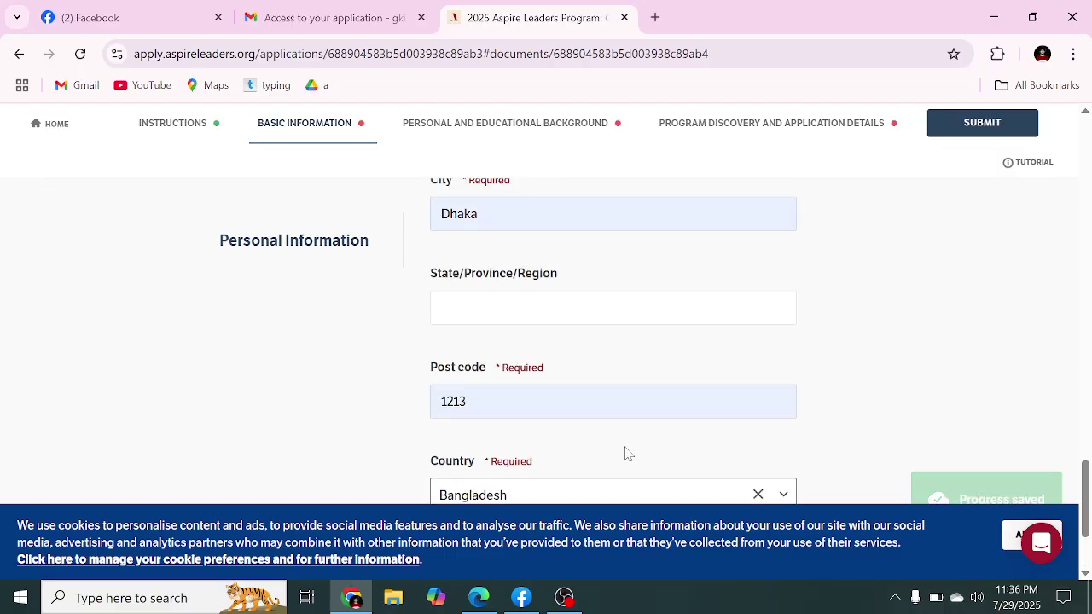
pyautogui.scroll(1, 471, 363)
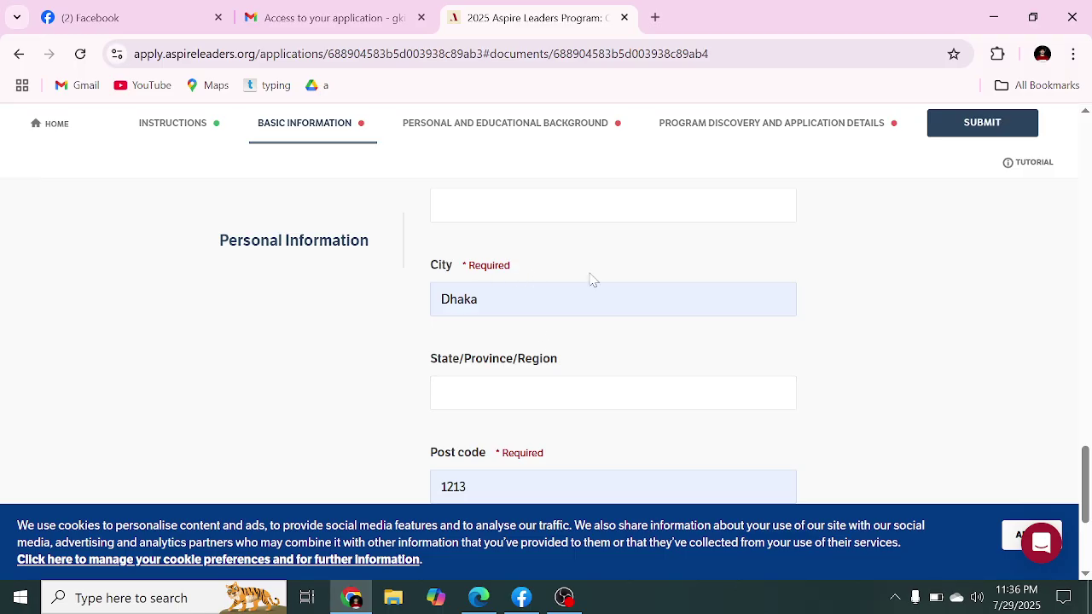
pyautogui.scroll(-3, 586, 409)
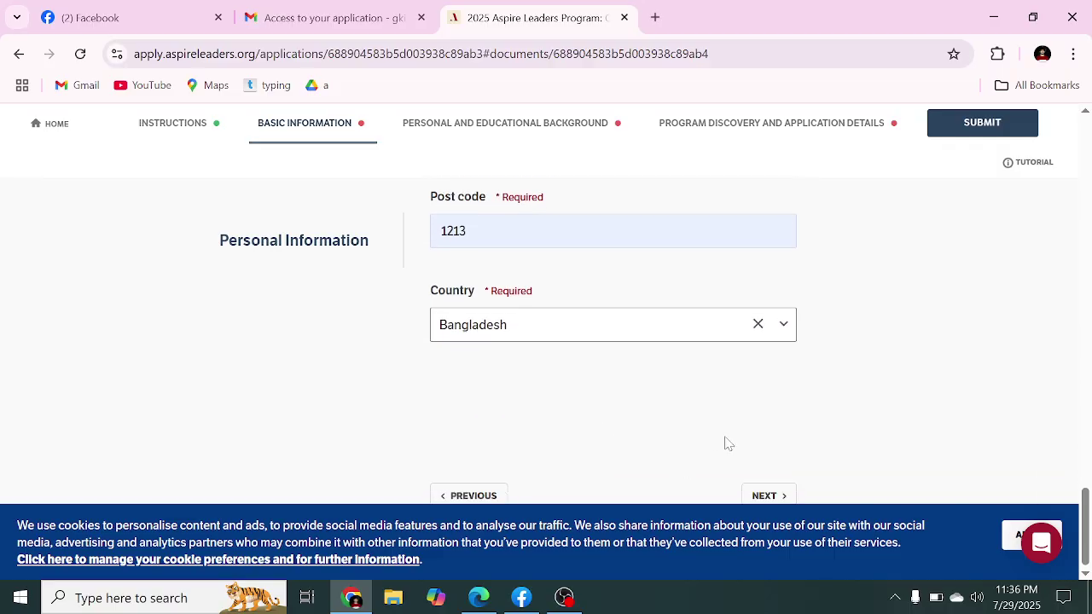
pyautogui.click(763, 496)
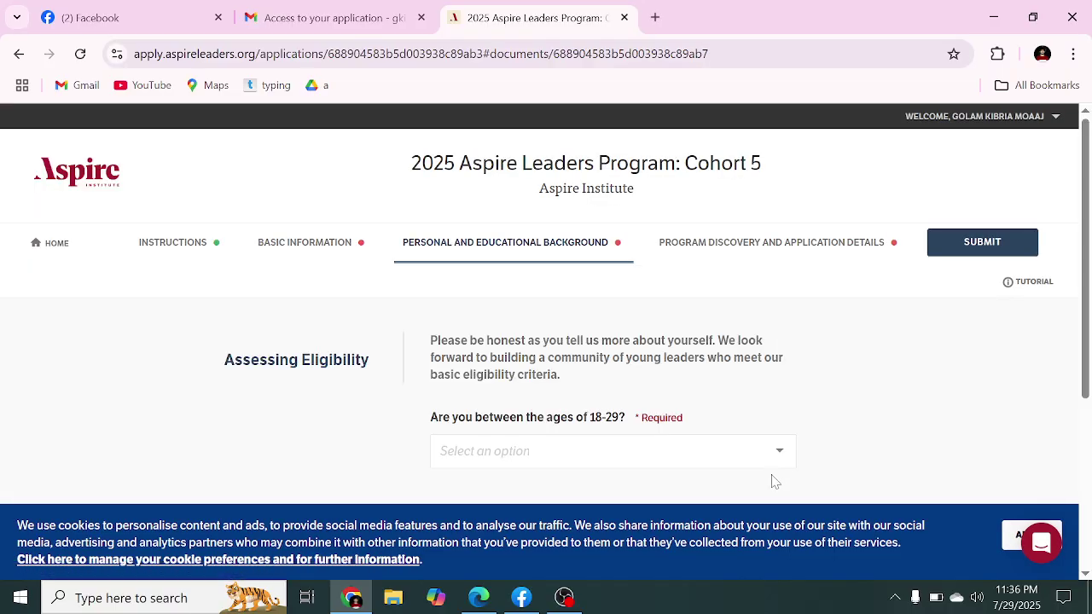
# Answer Yes to being aged 18-29 and set the academic status to graduated with an undergraduate degree and not enrolled in a postgraduate program
pyautogui.scroll(-2, 678, 415)
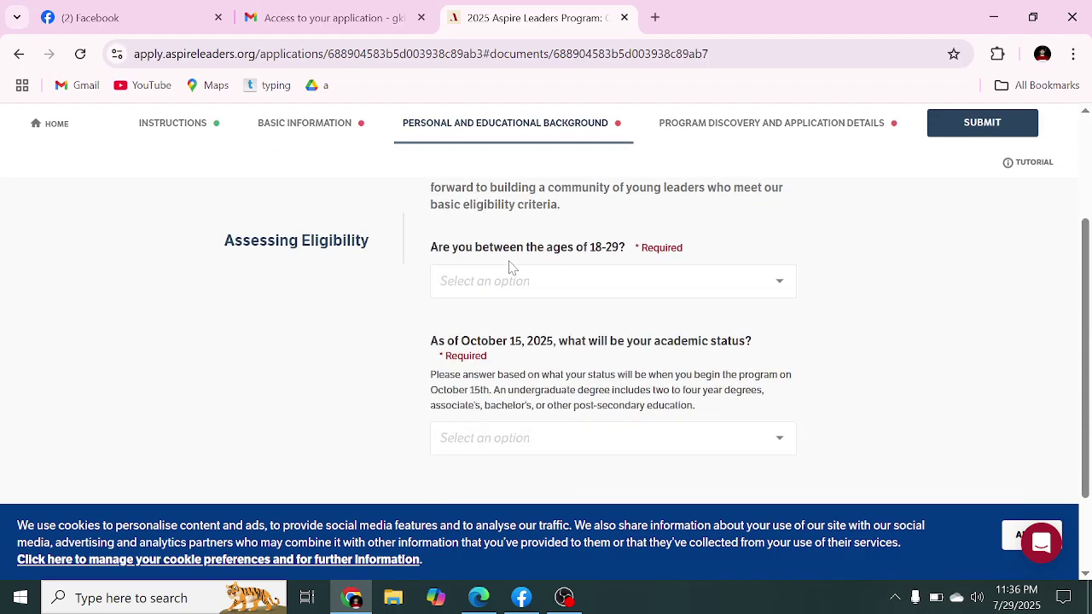
pyautogui.click(615, 293)
pyautogui.click(611, 323)
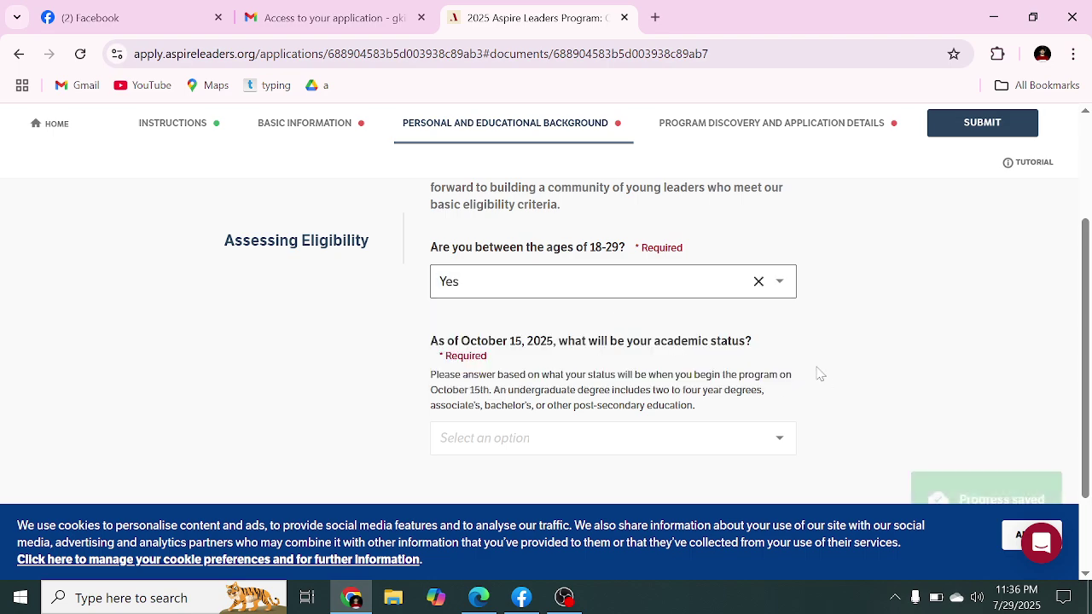
pyautogui.scroll(-1, 768, 367)
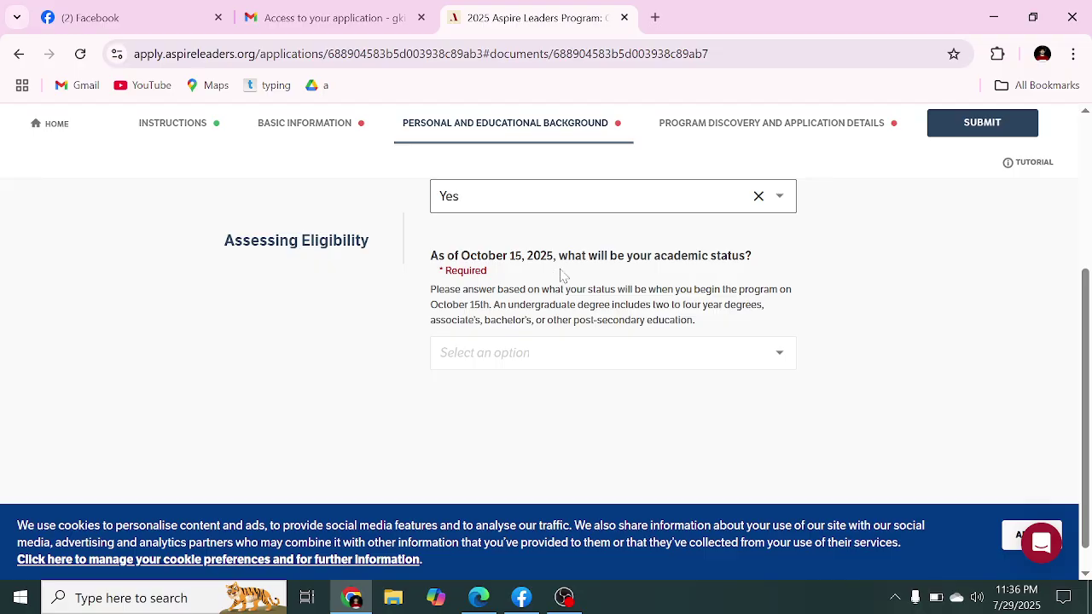
pyautogui.click(708, 354)
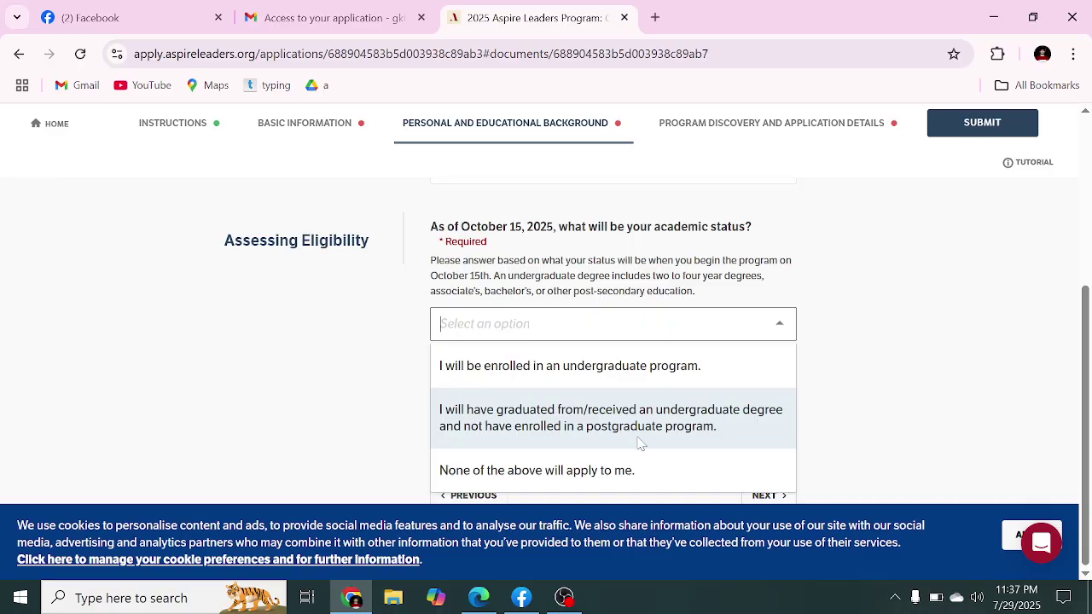
pyautogui.click(674, 420)
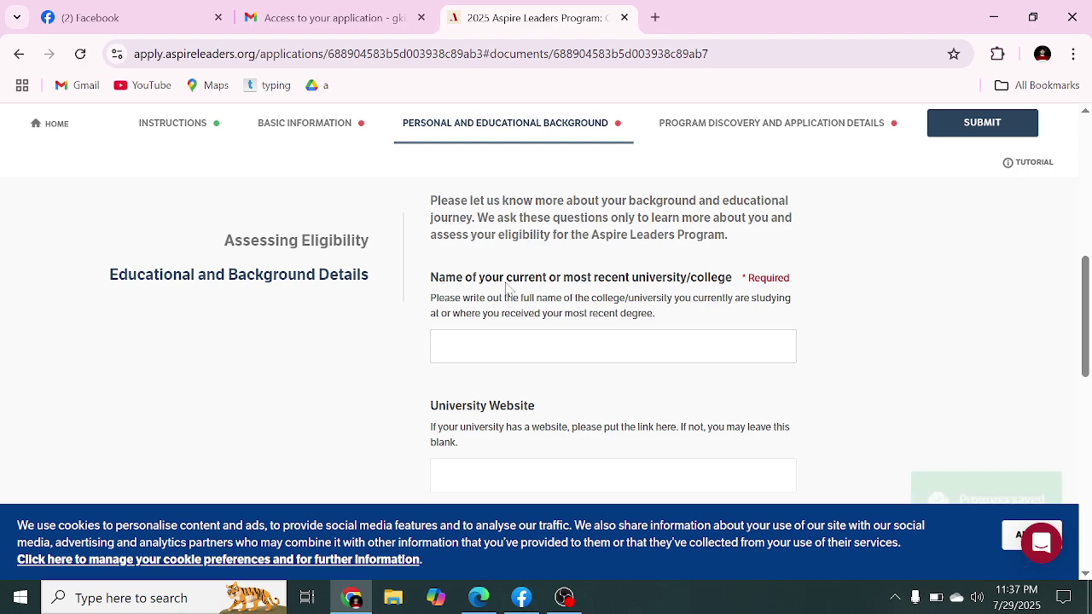
# Enter Govt. Titumir College as the name of the current or most recent university/college
pyautogui.click(613, 346)
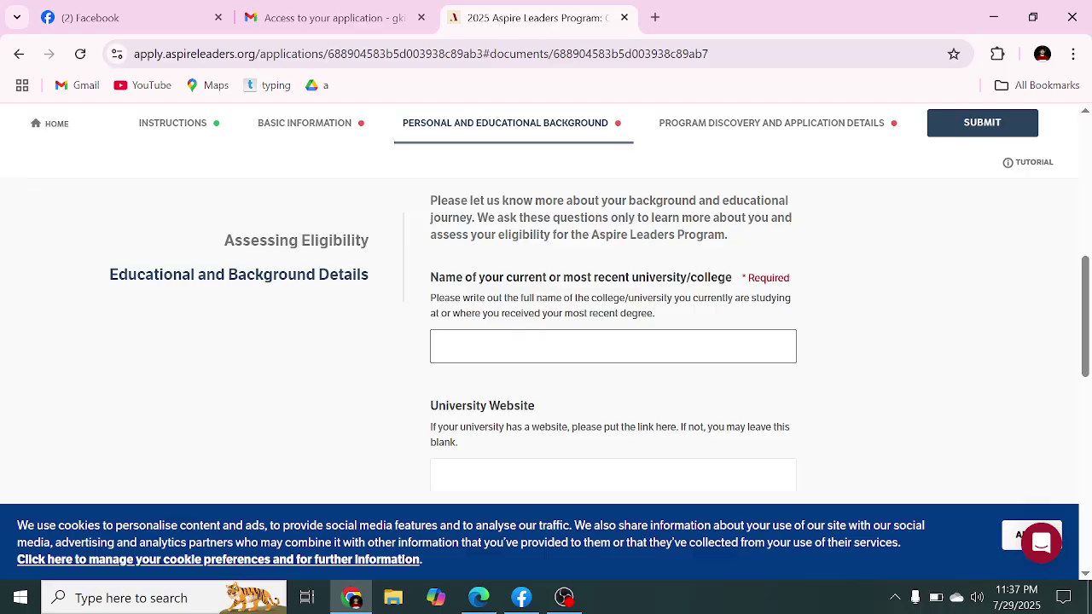
pyautogui.write('g')
pyautogui.press('BackSpace')
pyautogui.write('Govt. Titumir Co')
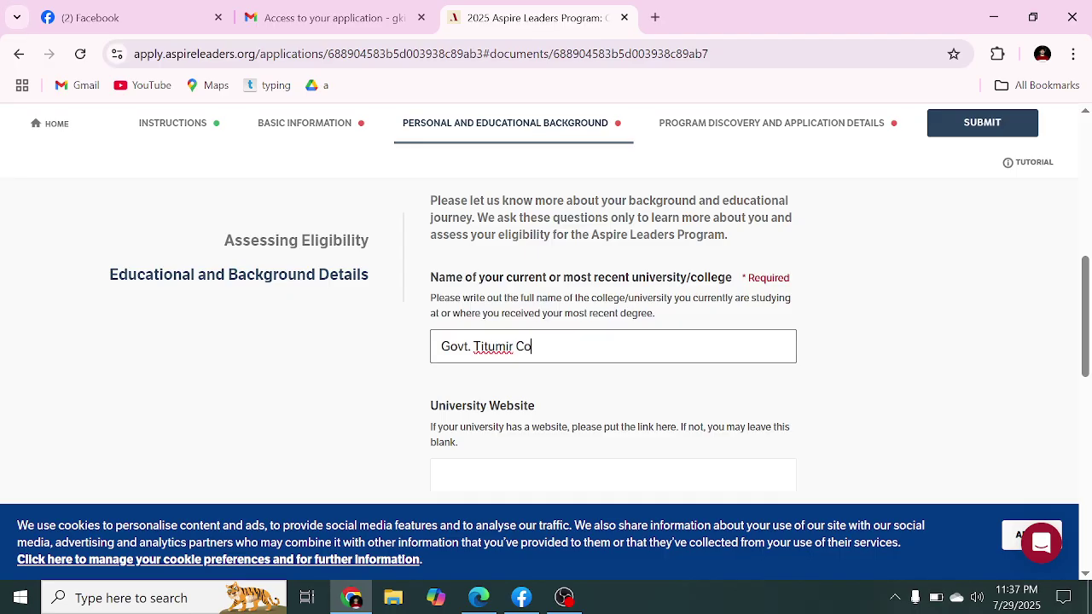
pyautogui.write('llege')
# Leave the University Website blank and enter English Literature as the field of study
pyautogui.scroll(-1, 596, 420)
pyautogui.scroll(-1, 596, 420)
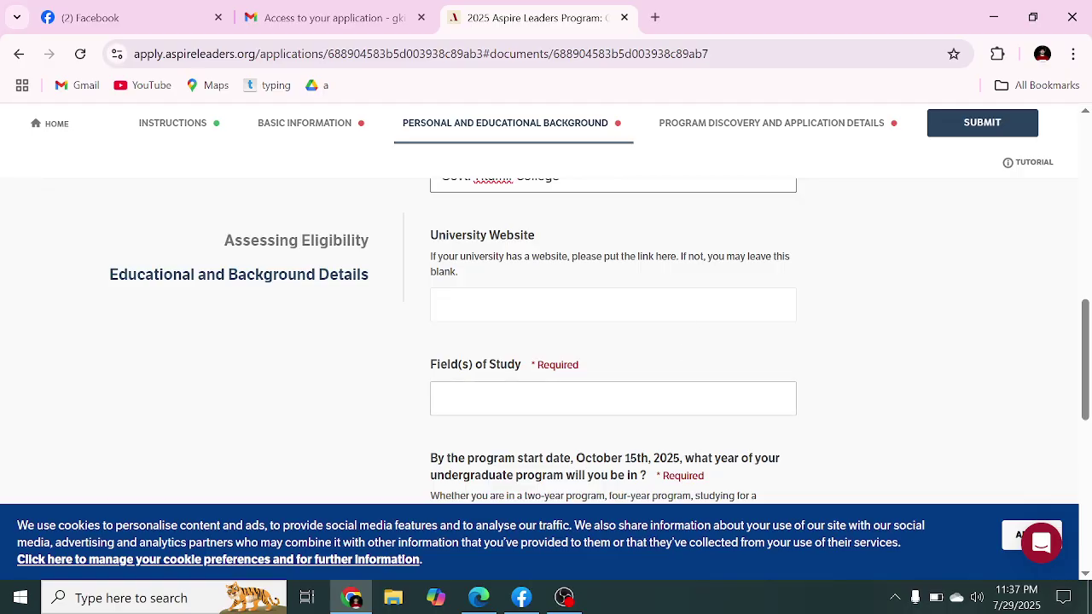
pyautogui.click(529, 410)
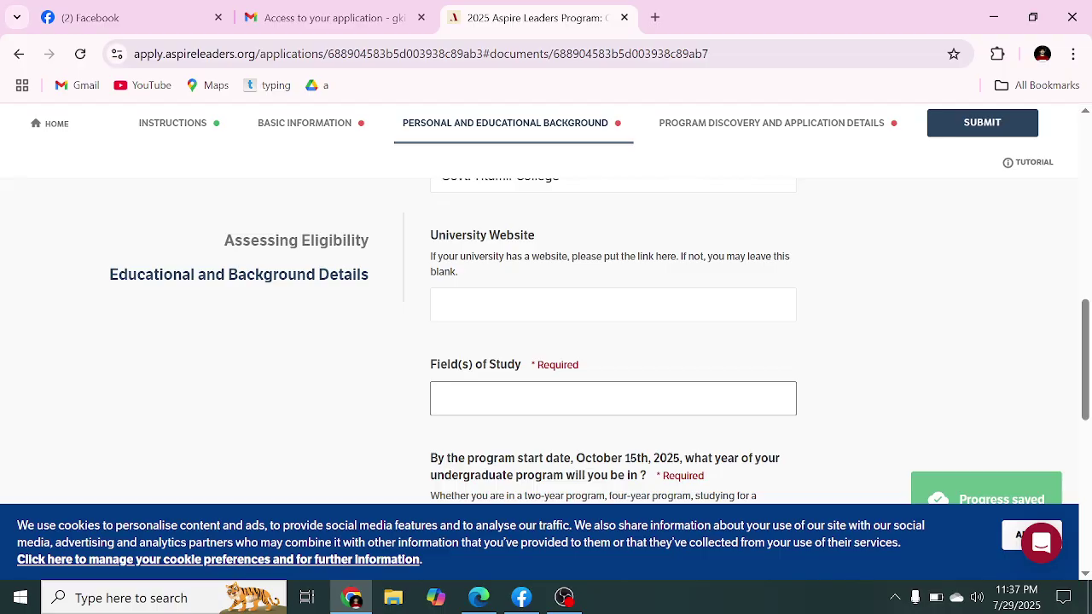
pyautogui.write('Eng')
pyautogui.write('lish')
pyautogui.write(' e')
pyautogui.press('BackSpace')
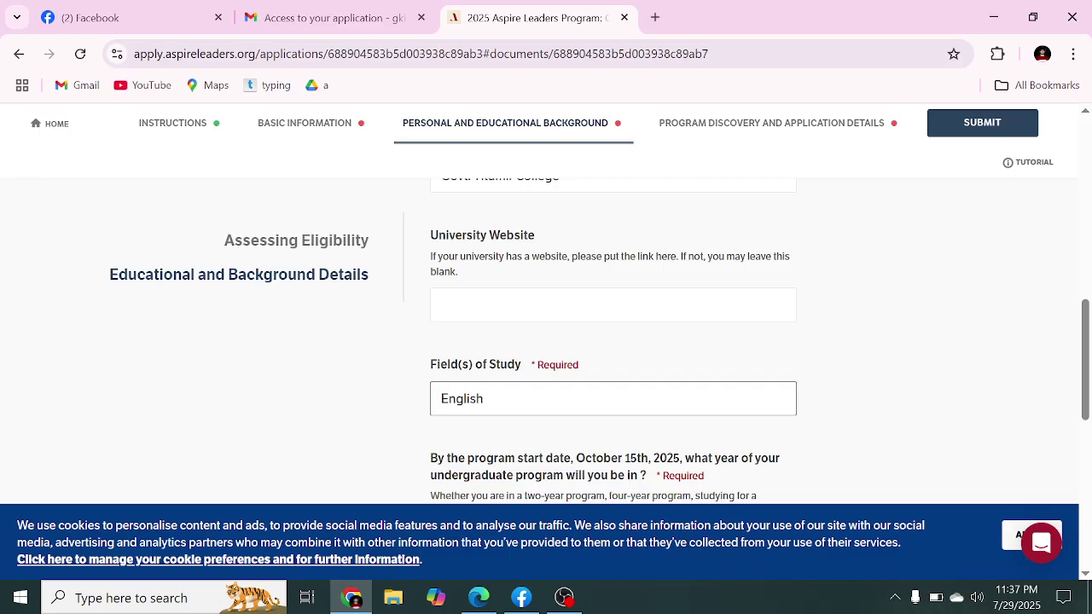
pyautogui.write('Literature')
# Choose Graduated as the undergraduate program year by the October 15th, 2025 start date
pyautogui.scroll(-1, 585, 383)
pyautogui.scroll(-1, 586, 383)
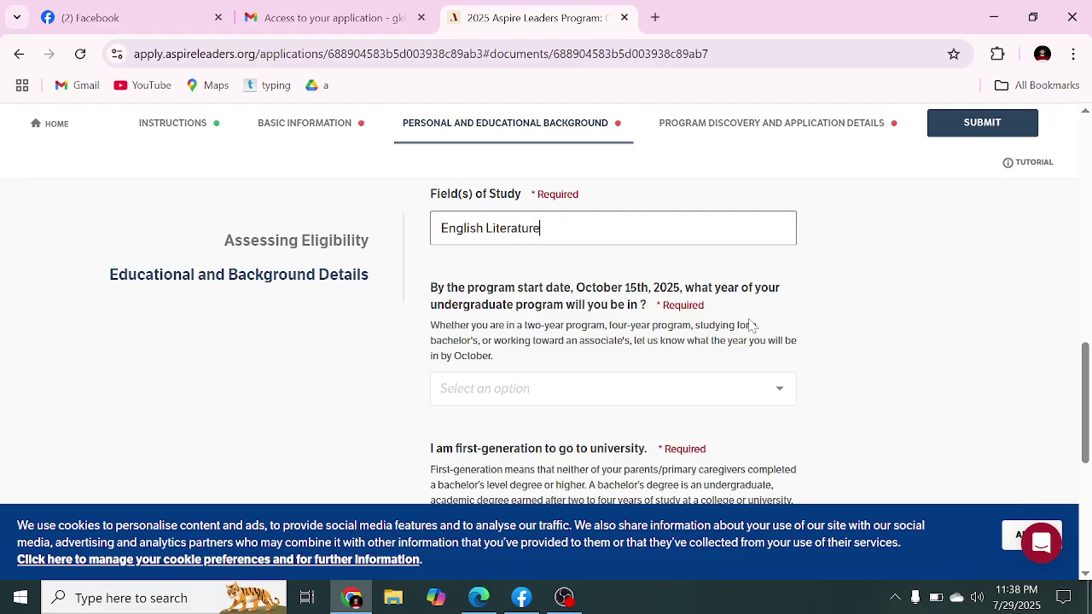
pyautogui.click(751, 391)
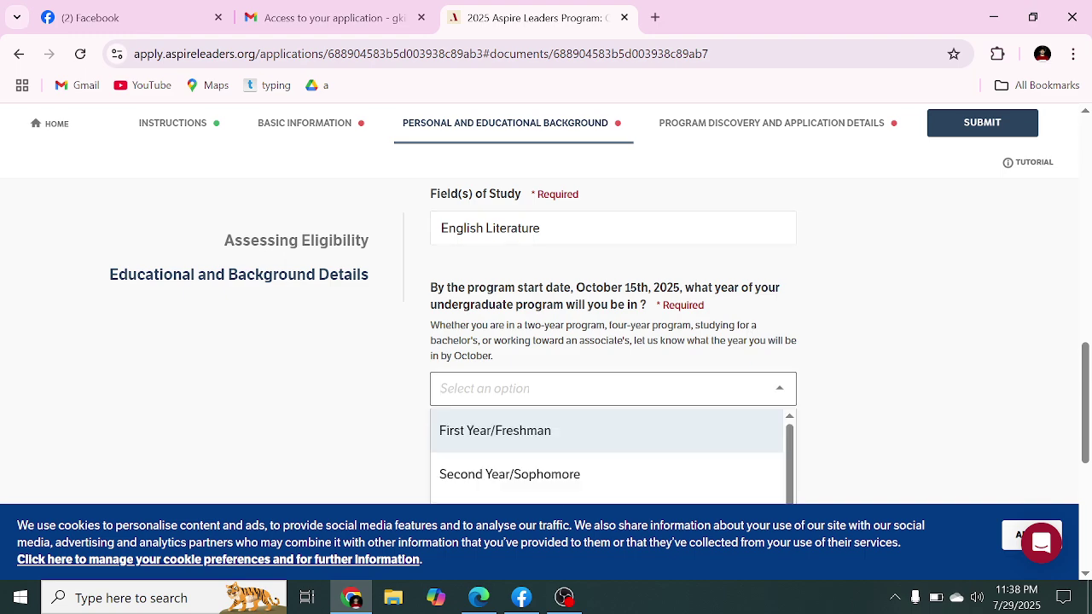
pyautogui.scroll(-1, 746, 395)
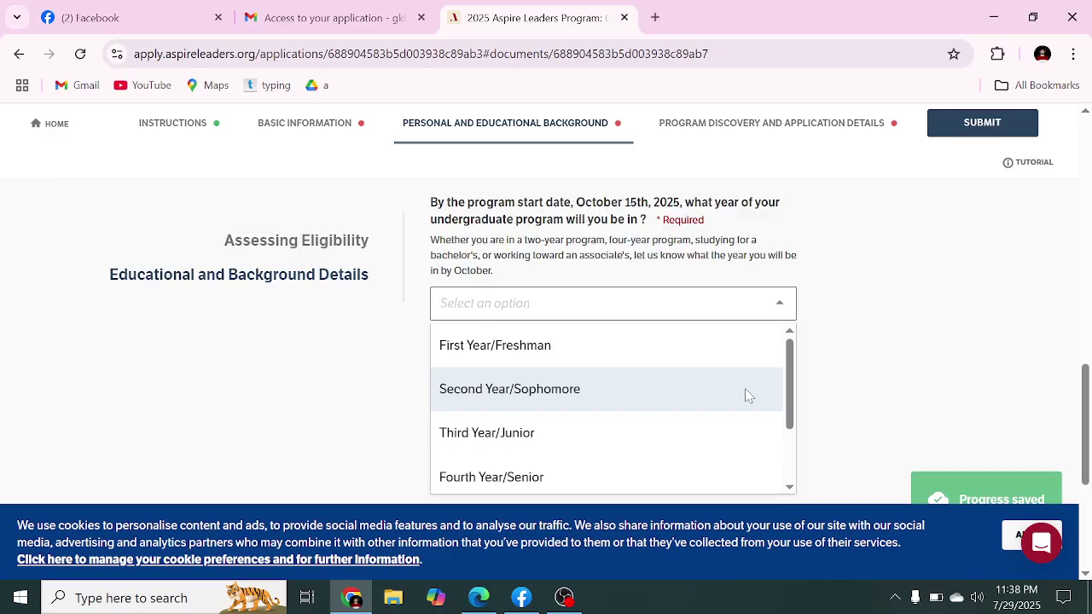
pyautogui.scroll(-1, 746, 395)
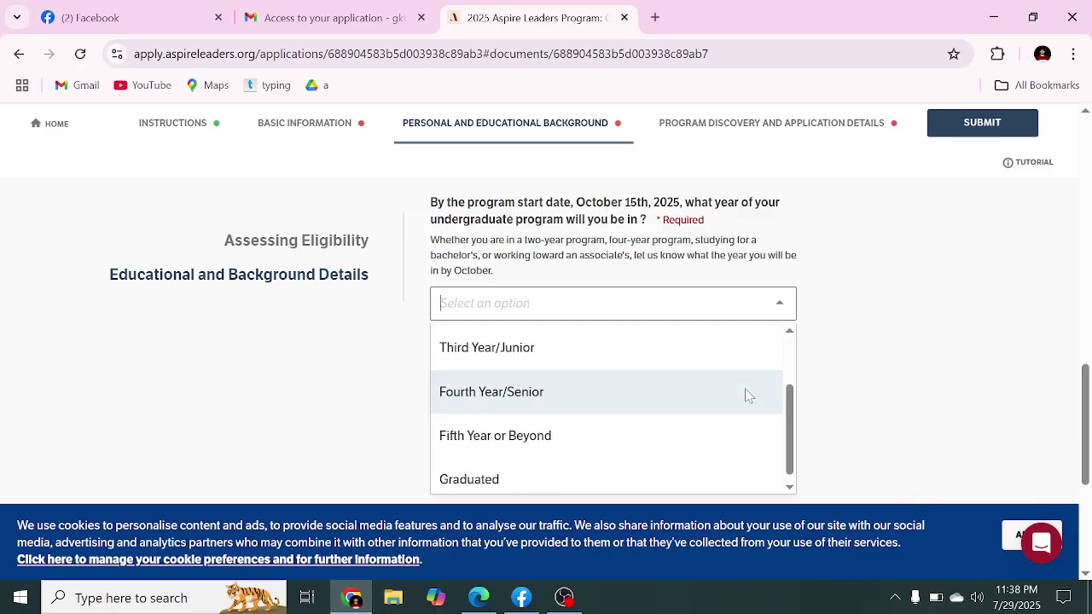
pyautogui.scroll(-1, 745, 395)
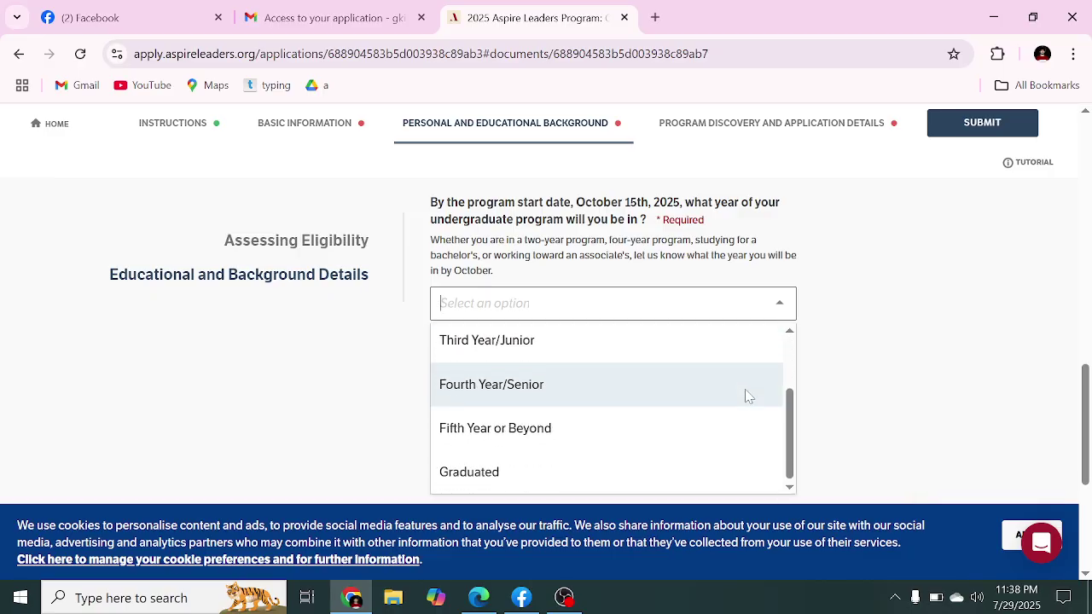
pyautogui.click(663, 474)
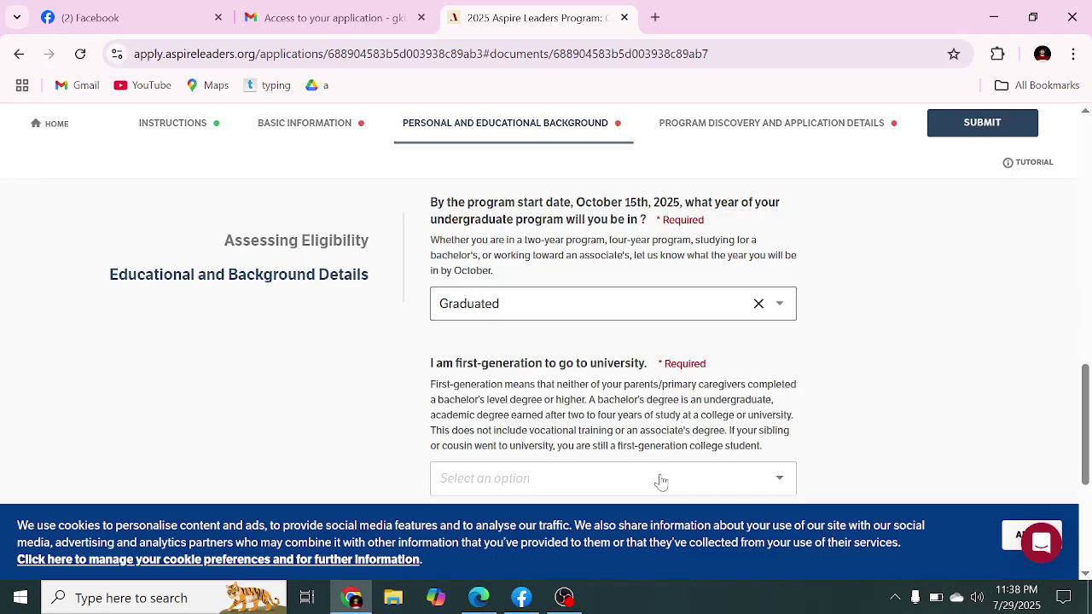
# Answer Yes to being first-generation to go to university
pyautogui.scroll(-1, 794, 408)
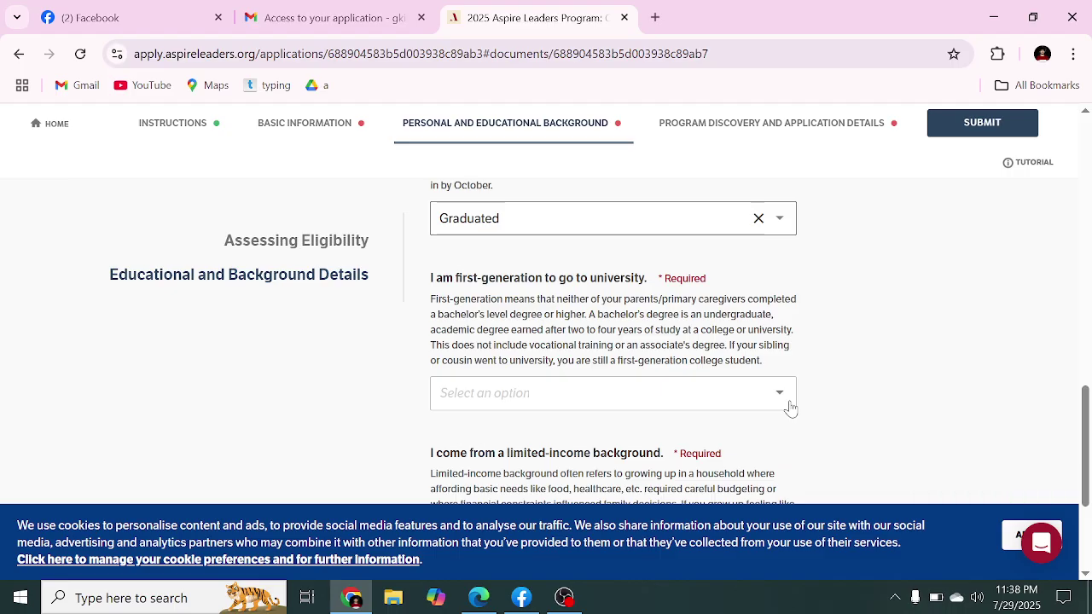
pyautogui.click(680, 393)
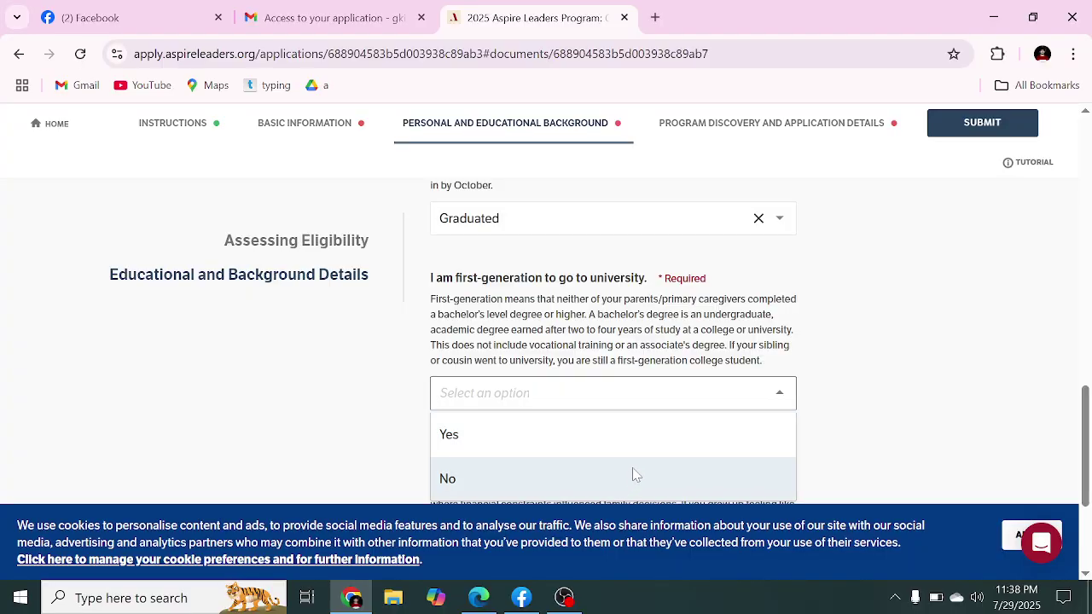
pyautogui.click(581, 437)
# Answer Yes to coming from a limited-income background and continue to the Program Discovery and Application Details section
pyautogui.scroll(-2, 725, 414)
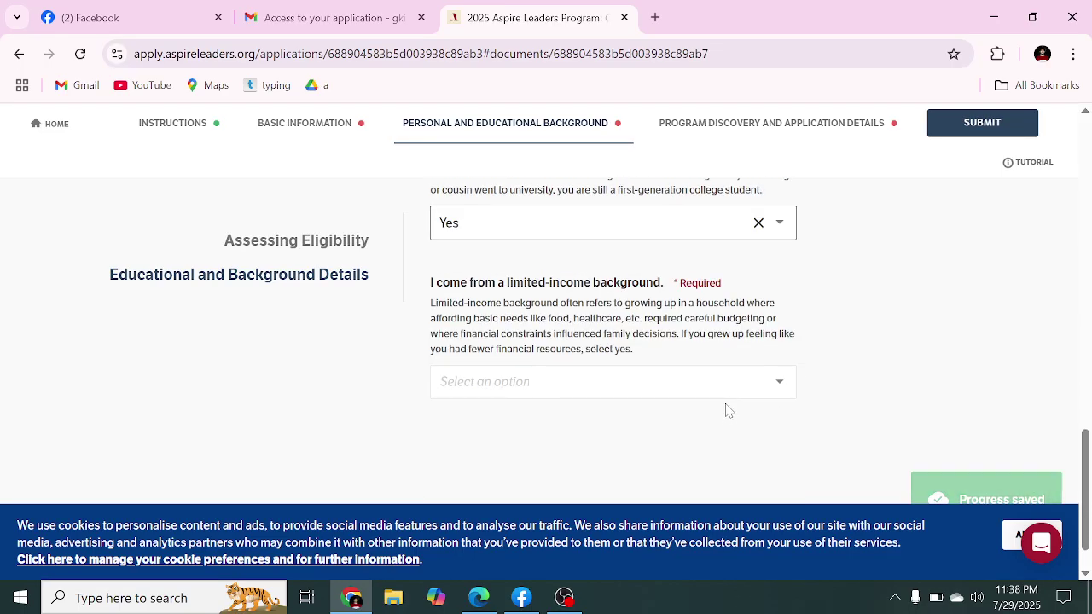
pyautogui.scroll(2, 725, 412)
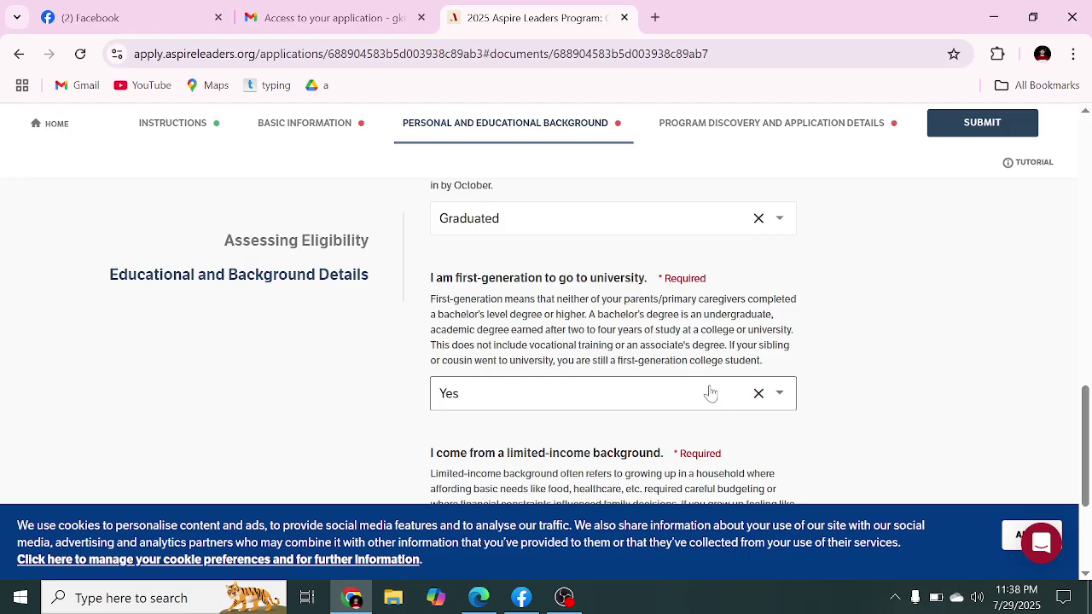
pyautogui.scroll(-1, 709, 393)
pyautogui.scroll(-2, 709, 393)
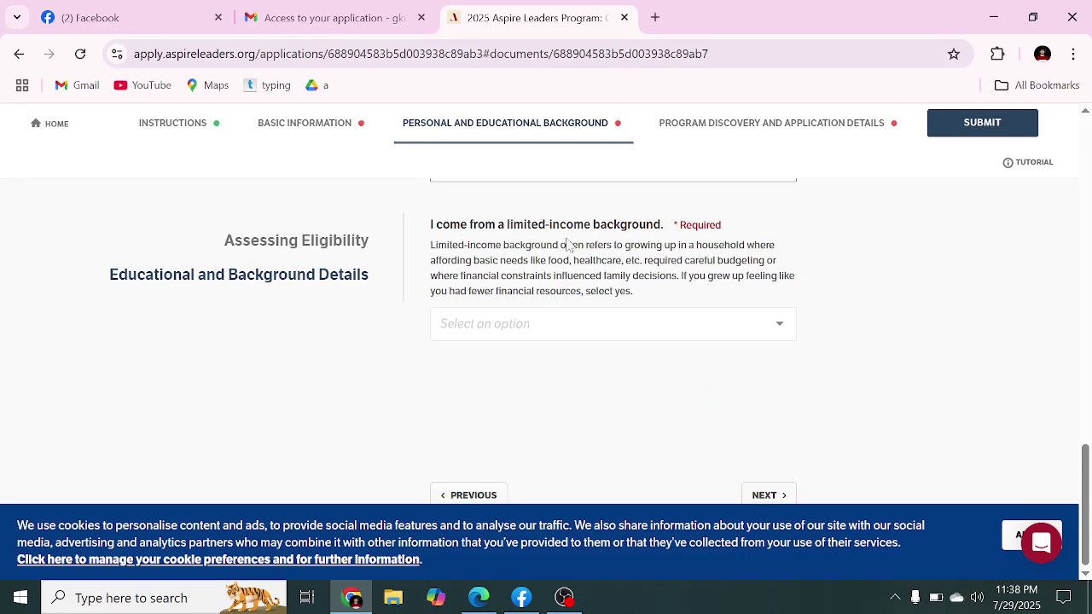
pyautogui.click(680, 337)
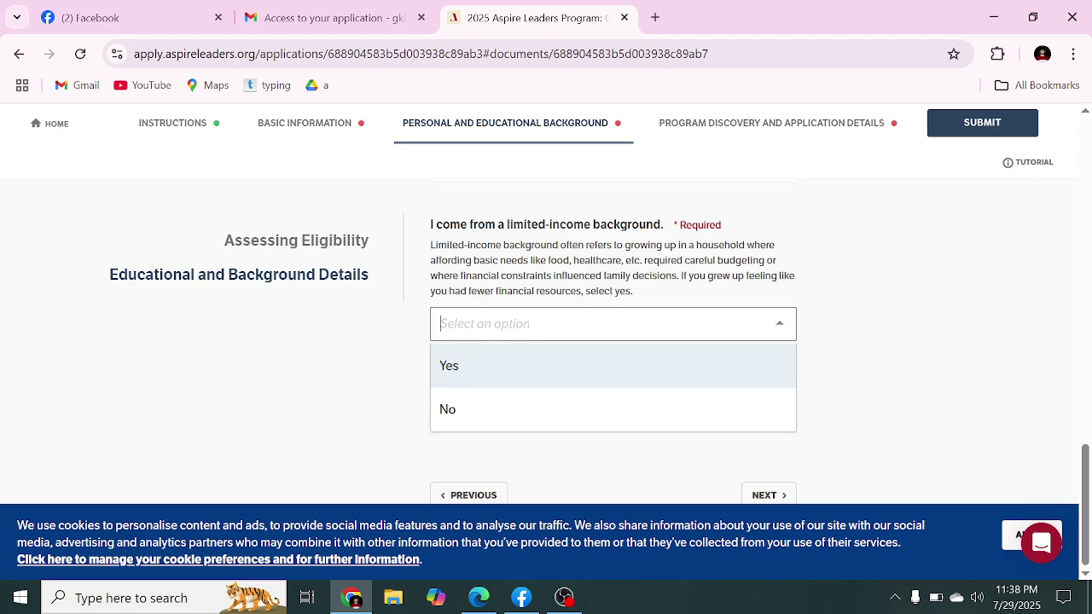
pyautogui.click(632, 381)
pyautogui.click(784, 496)
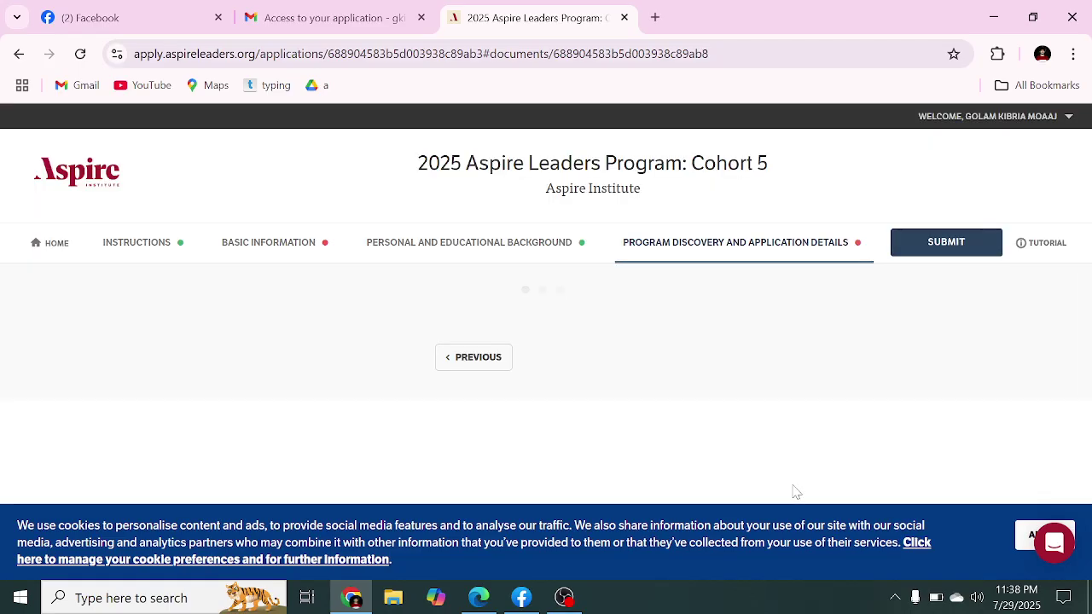
# Mark Social Media as how the applicant heard about the Aspire Leaders Program and select Facebook as the platform
pyautogui.scroll(-2, 603, 429)
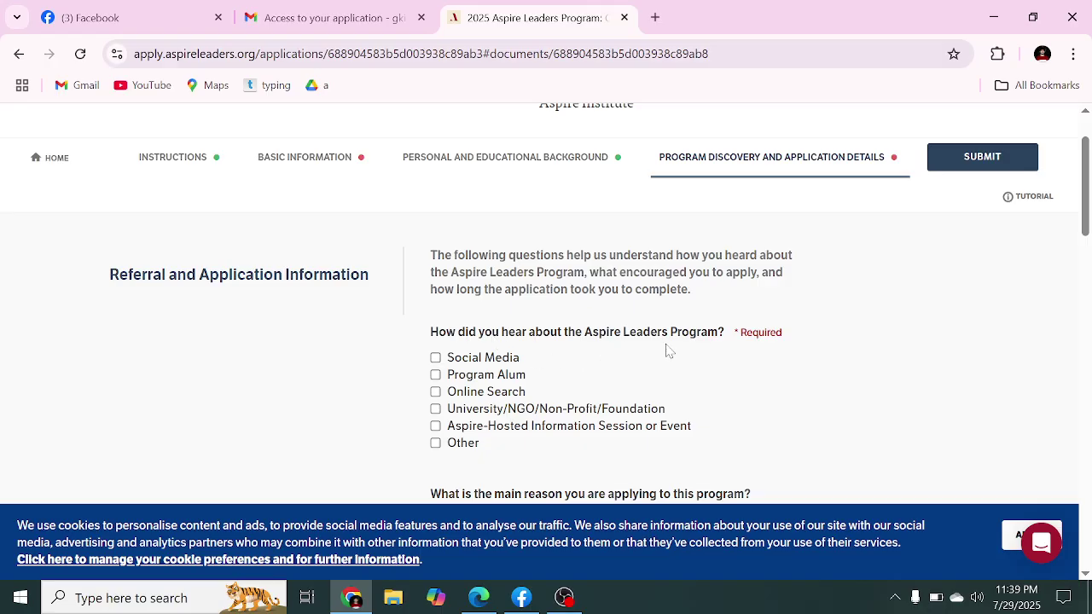
pyautogui.click(436, 358)
pyautogui.scroll(-3, 530, 381)
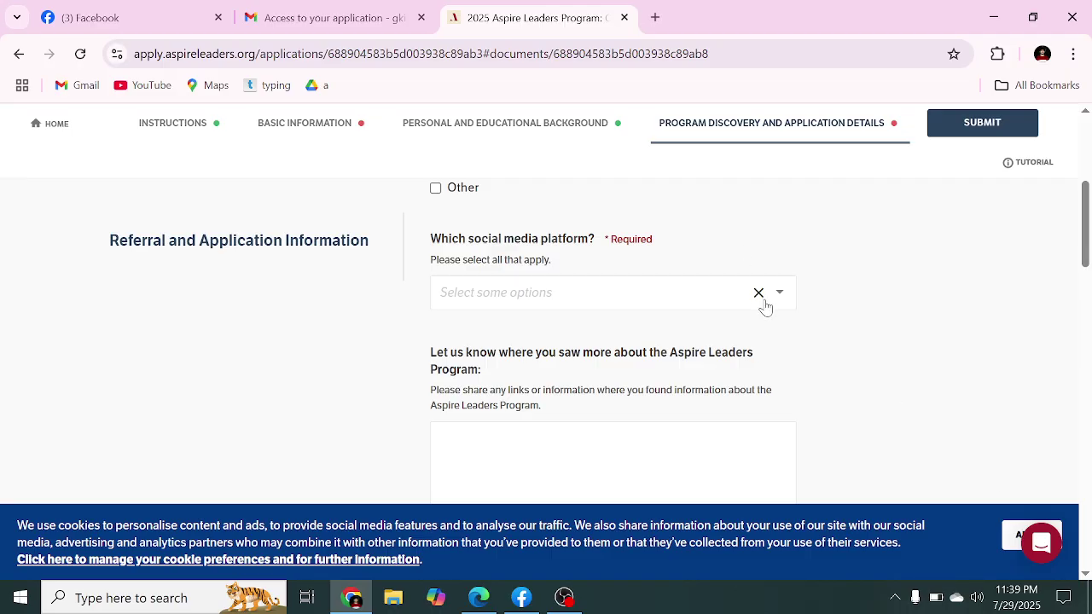
pyautogui.click(668, 292)
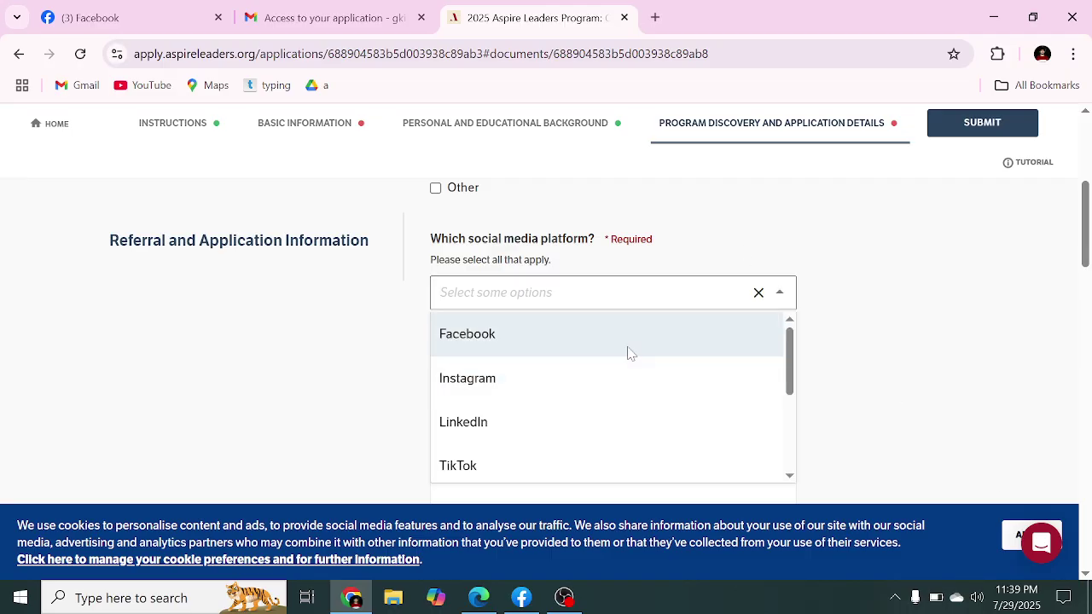
pyautogui.click(628, 349)
pyautogui.click(826, 293)
pyautogui.scroll(-2, 646, 393)
pyautogui.scroll(1, 646, 375)
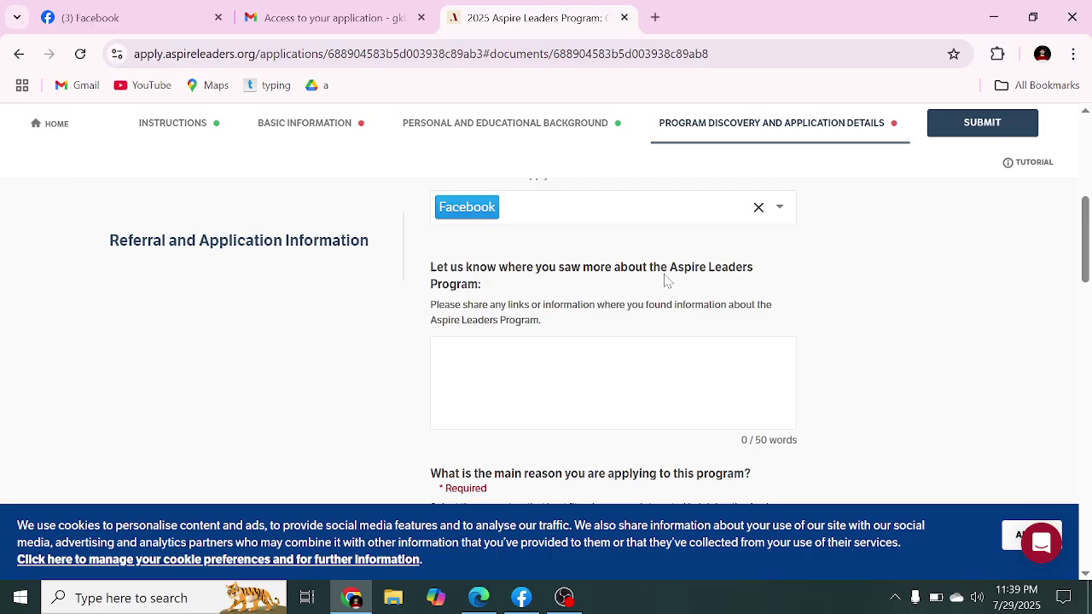
pyautogui.scroll(-2, 648, 296)
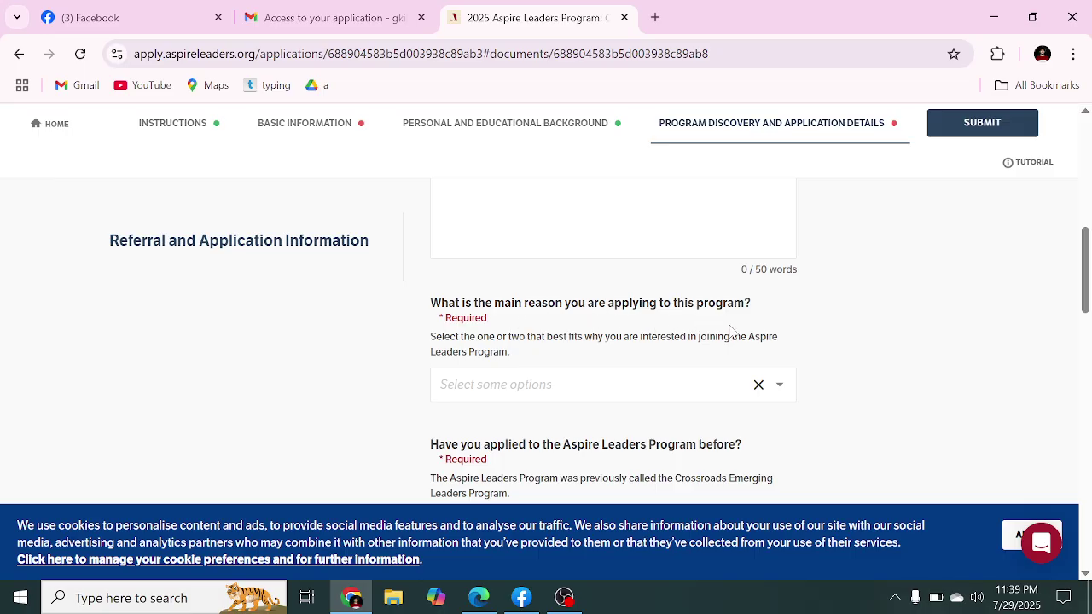
# Choose "I want to build the personal skills I need to lead effectively and grow as a leader" as the main reason for applying
pyautogui.click(715, 388)
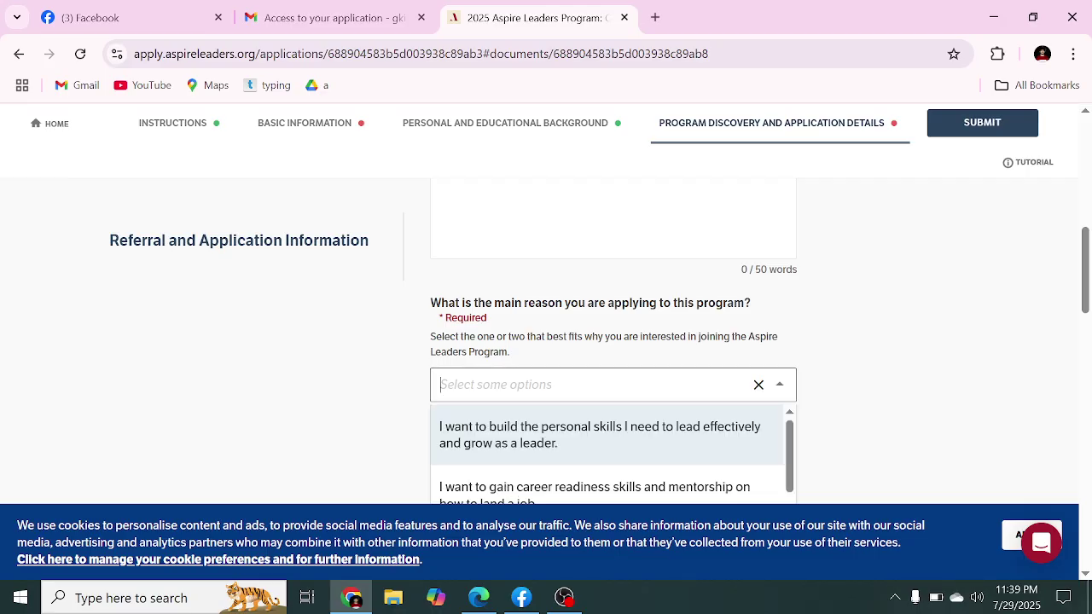
pyautogui.scroll(-2, 828, 378)
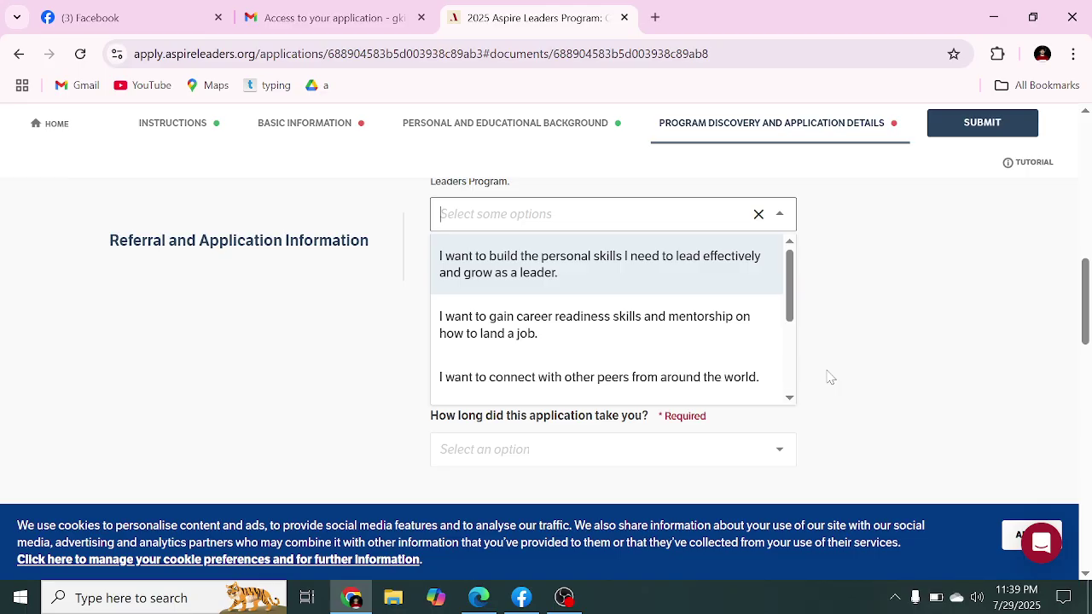
pyautogui.click(663, 272)
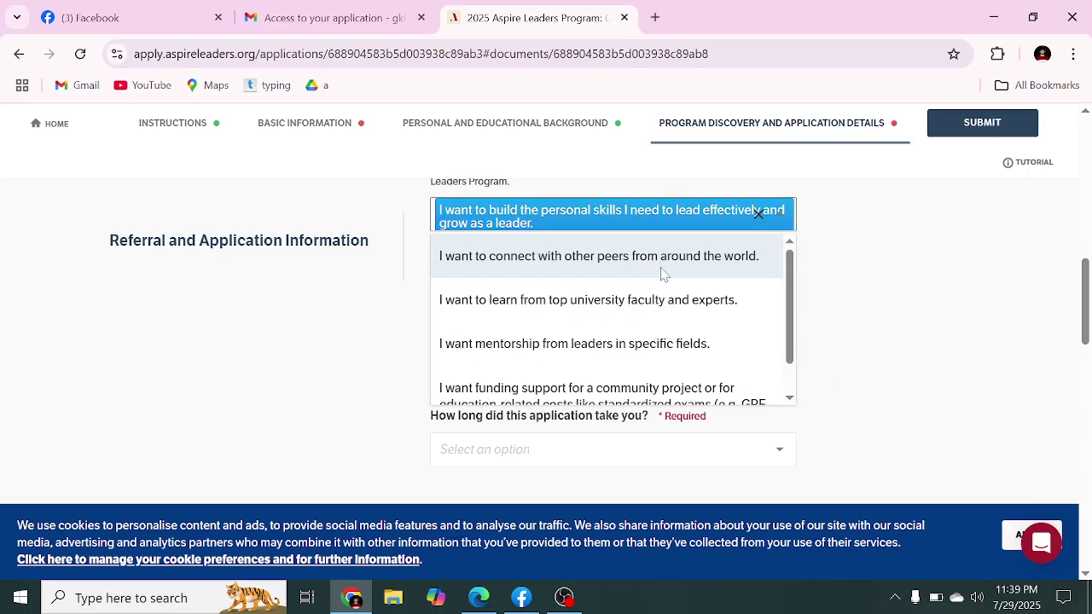
pyautogui.click(903, 320)
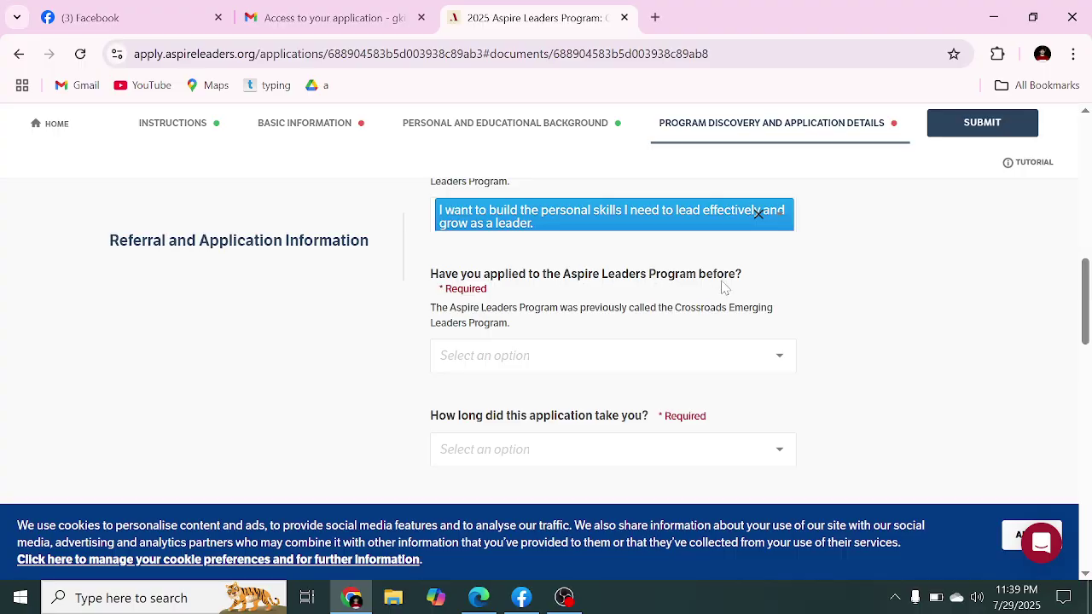
# Answer No to having applied to the Aspire Leaders Program before and select 10-15 minutes as the time the application took
pyautogui.click(736, 375)
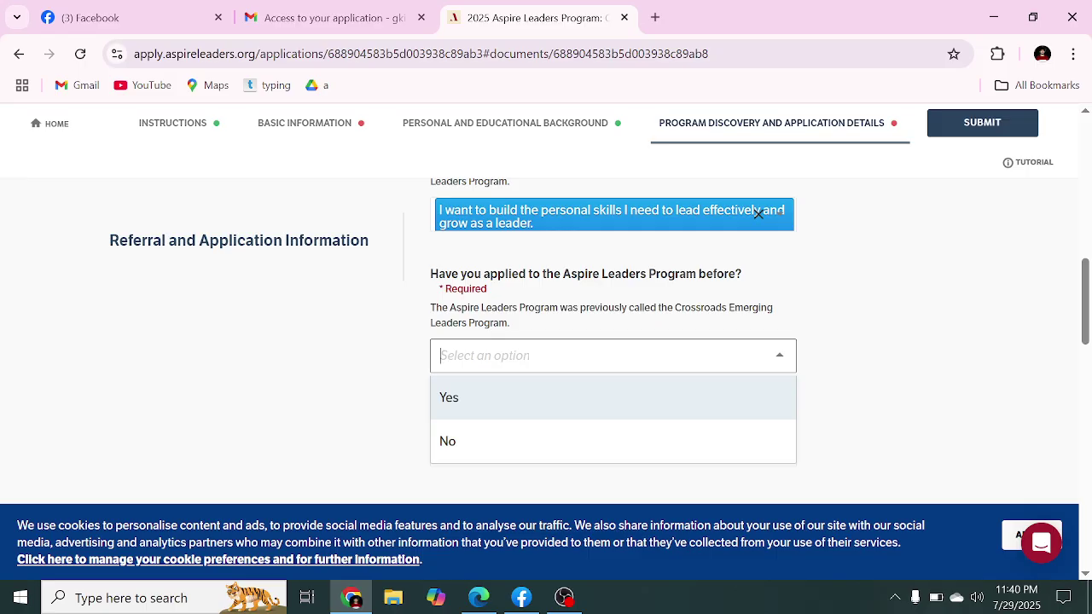
pyautogui.click(622, 445)
pyautogui.scroll(-1, 775, 384)
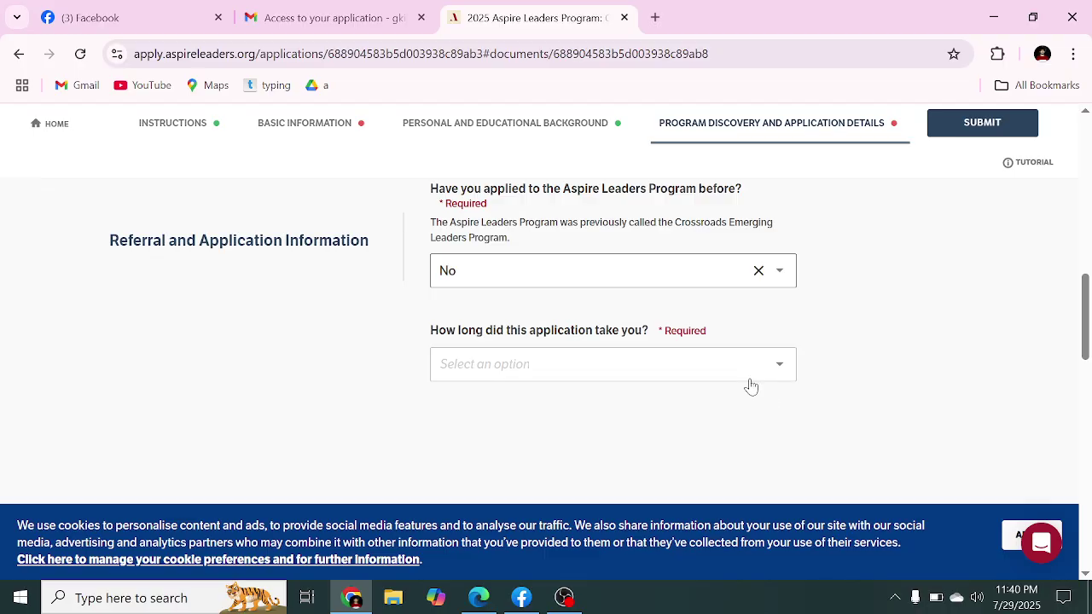
pyautogui.click(751, 375)
pyautogui.scroll(-2, 731, 403)
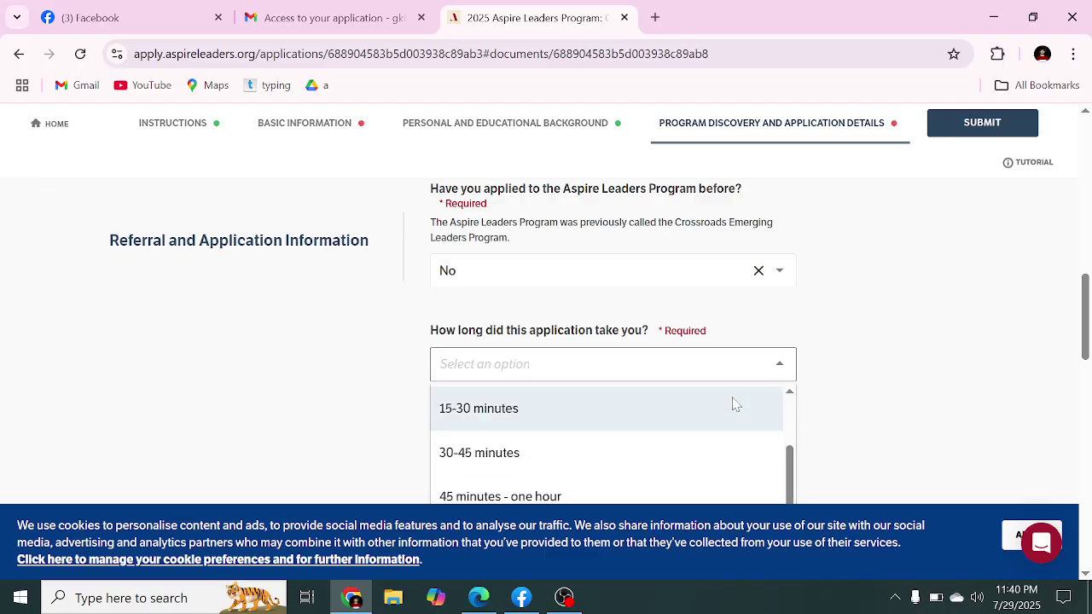
pyautogui.scroll(2, 732, 403)
pyautogui.click(629, 466)
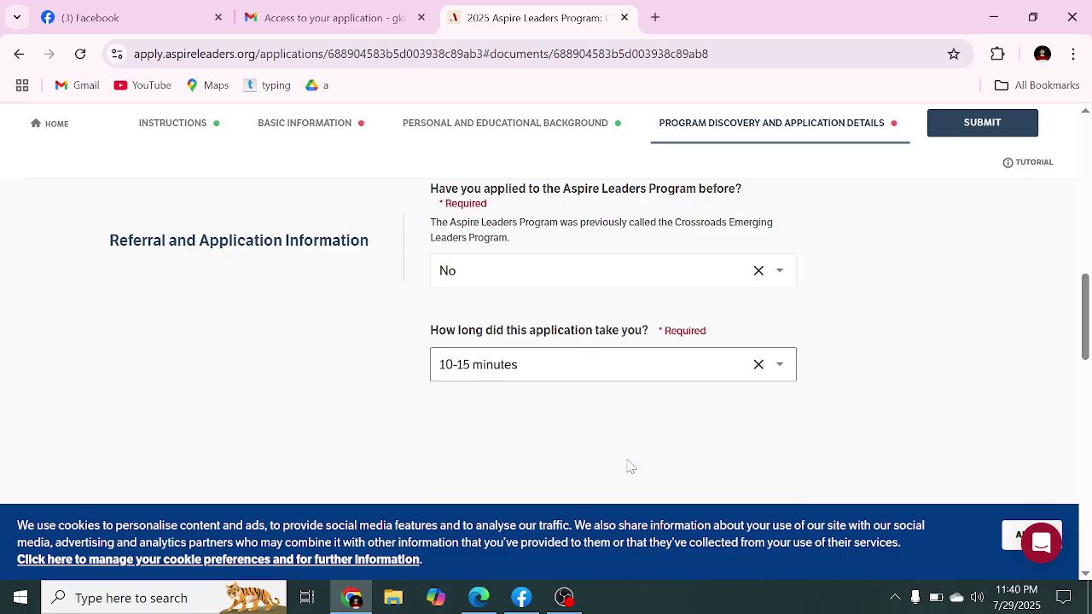
# Confirm that all the information in the application is accurate
pyautogui.scroll(-3, 800, 386)
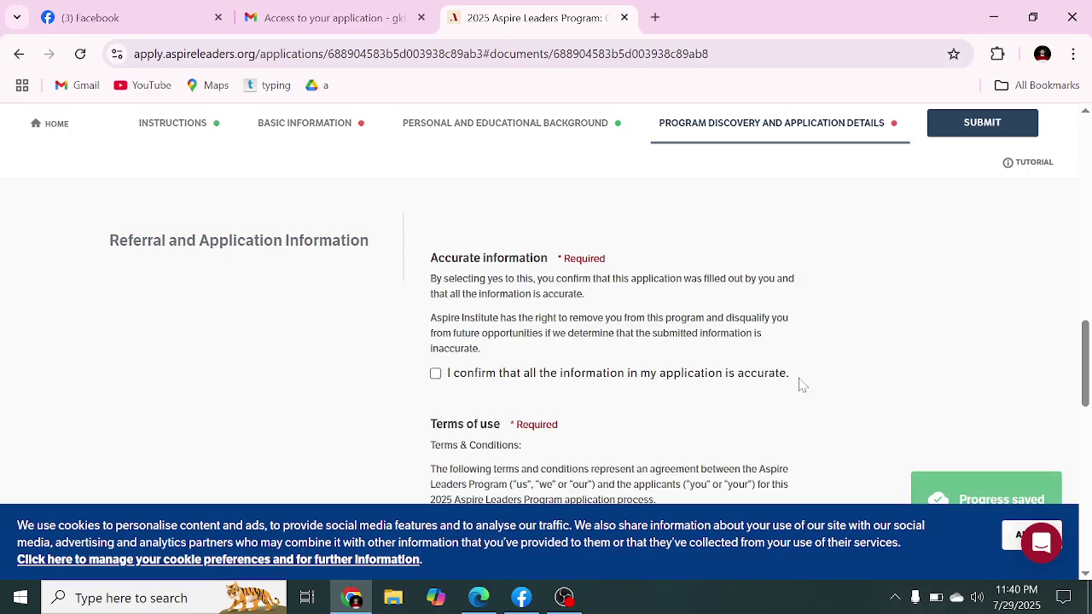
pyautogui.scroll(1, 800, 386)
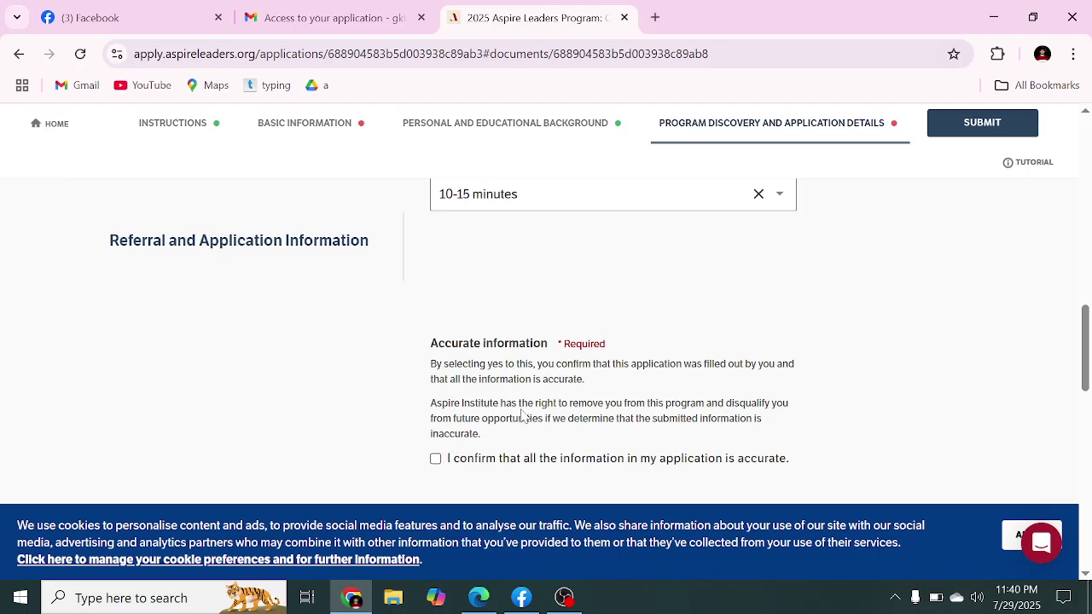
pyautogui.click(436, 460)
# Accept the Terms and Conditions and acknowledge the need for device and internet access under Technology access
pyautogui.scroll(-6, 726, 437)
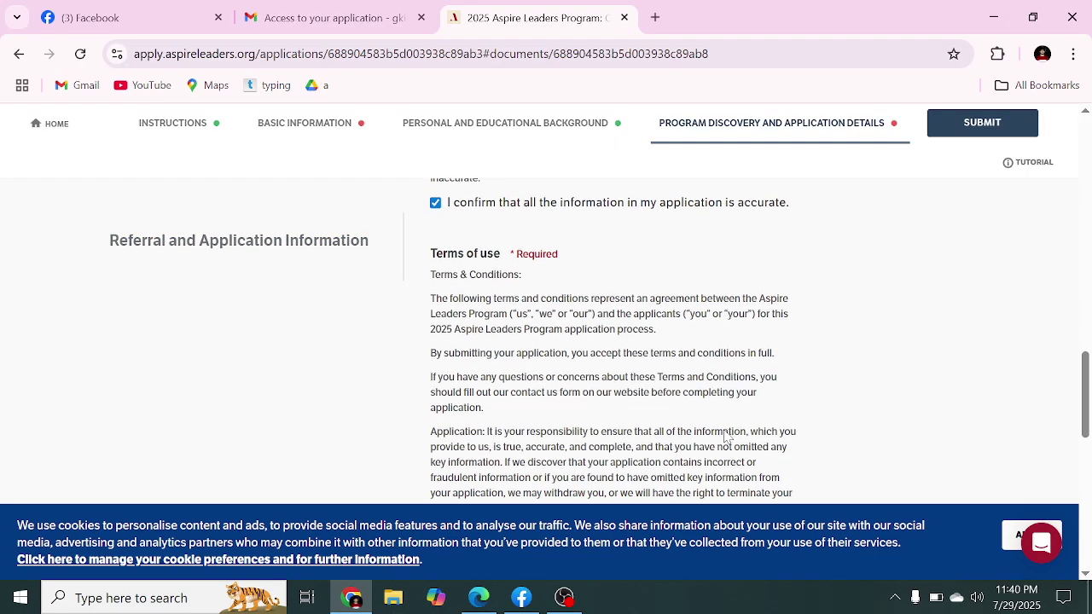
pyautogui.scroll(-3, 726, 437)
pyautogui.scroll(2, 725, 437)
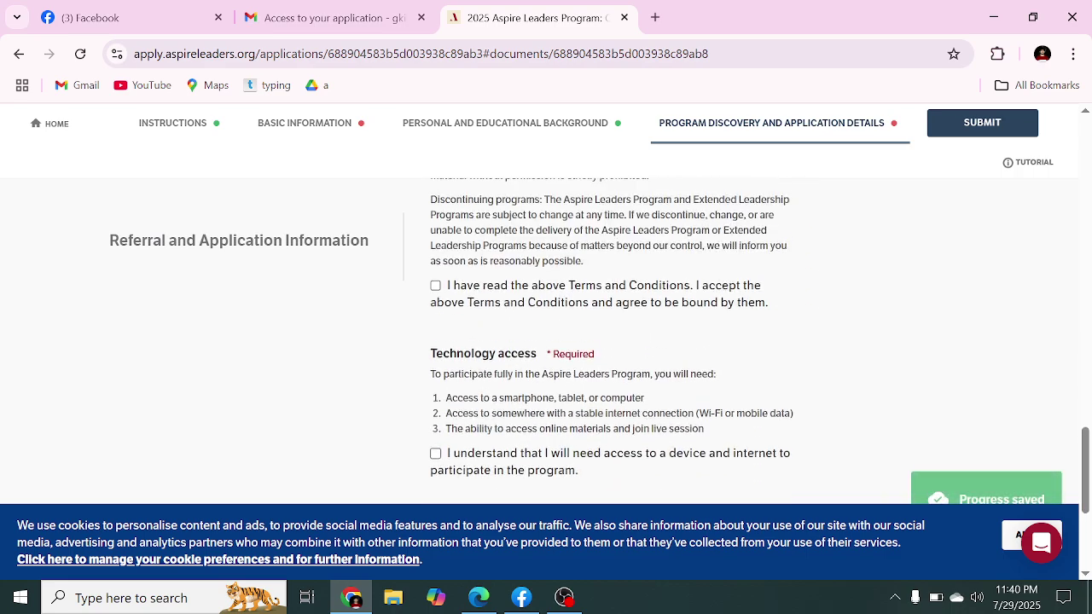
pyautogui.click(436, 363)
pyautogui.scroll(-2, 442, 384)
pyautogui.click(436, 360)
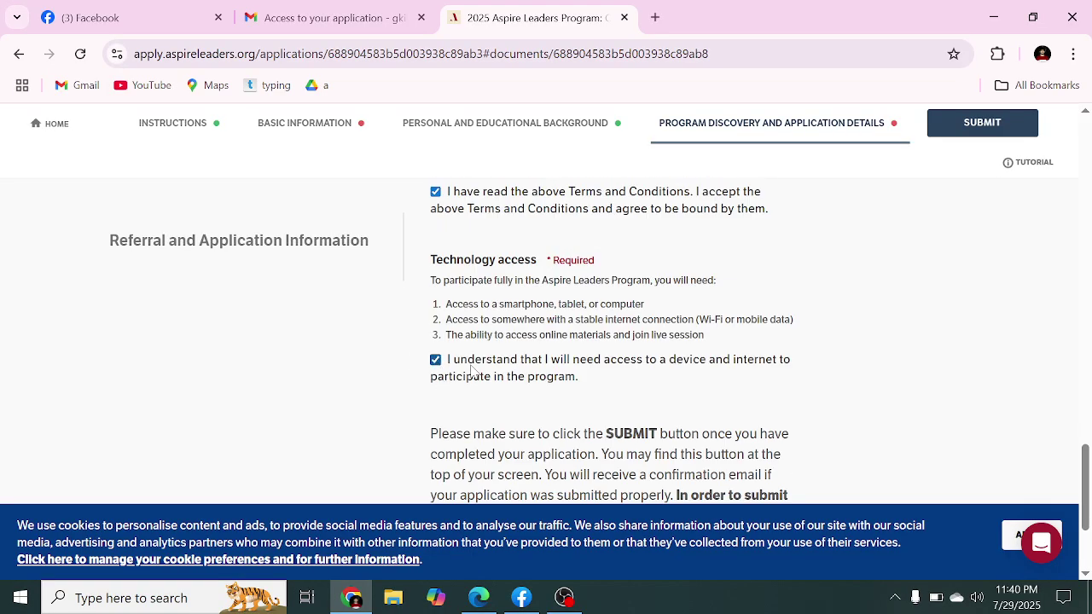
# Review the Personal and Educational Background and Program Discovery sections, and try to submit the application
pyautogui.scroll(-2, 469, 373)
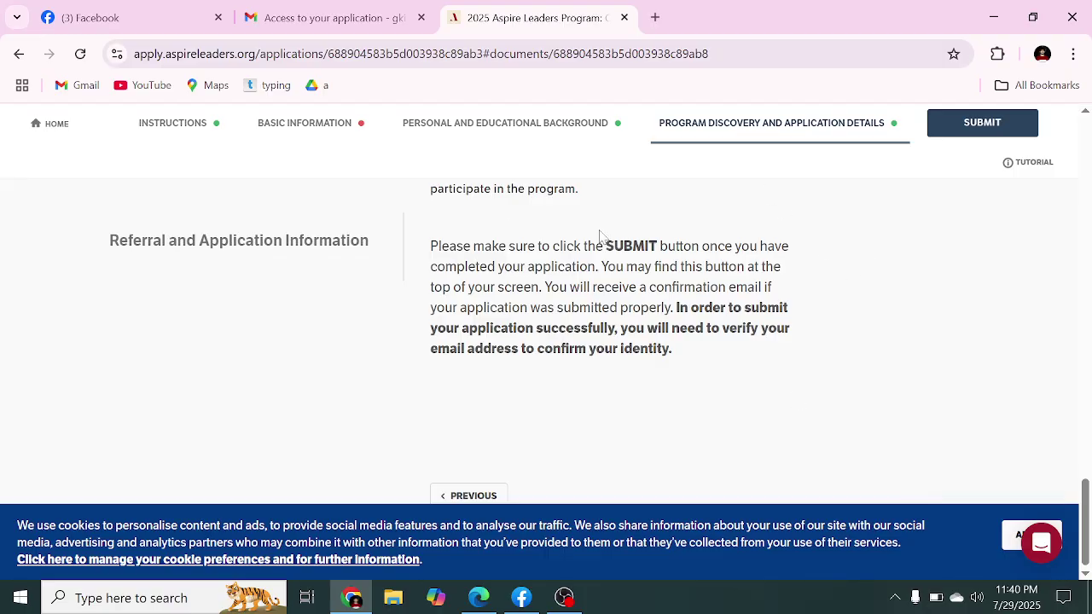
pyautogui.click(517, 121)
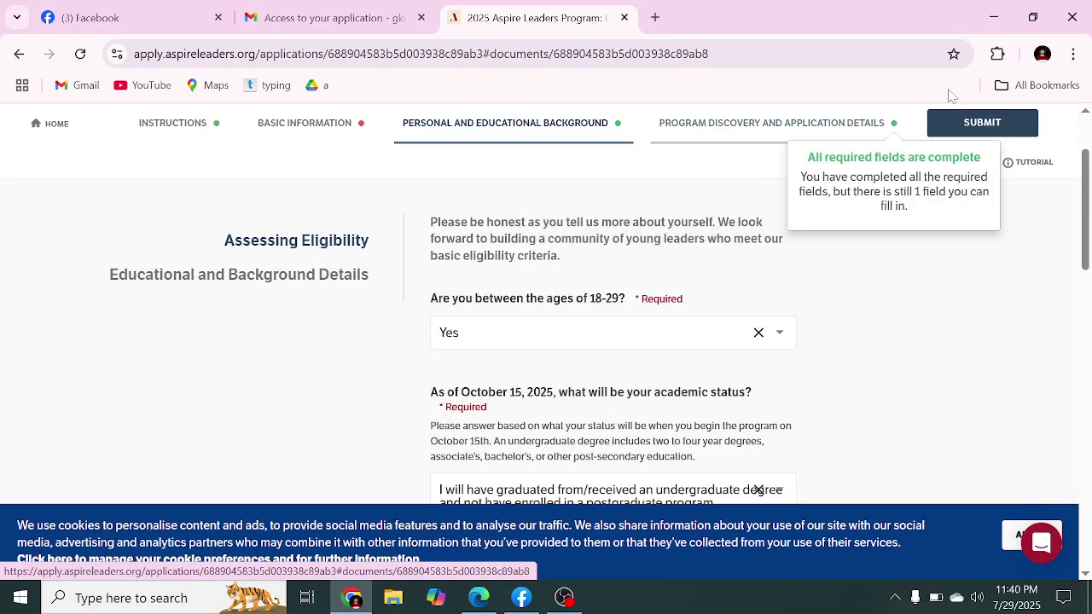
pyautogui.click(860, 116)
pyautogui.scroll(-6, 879, 239)
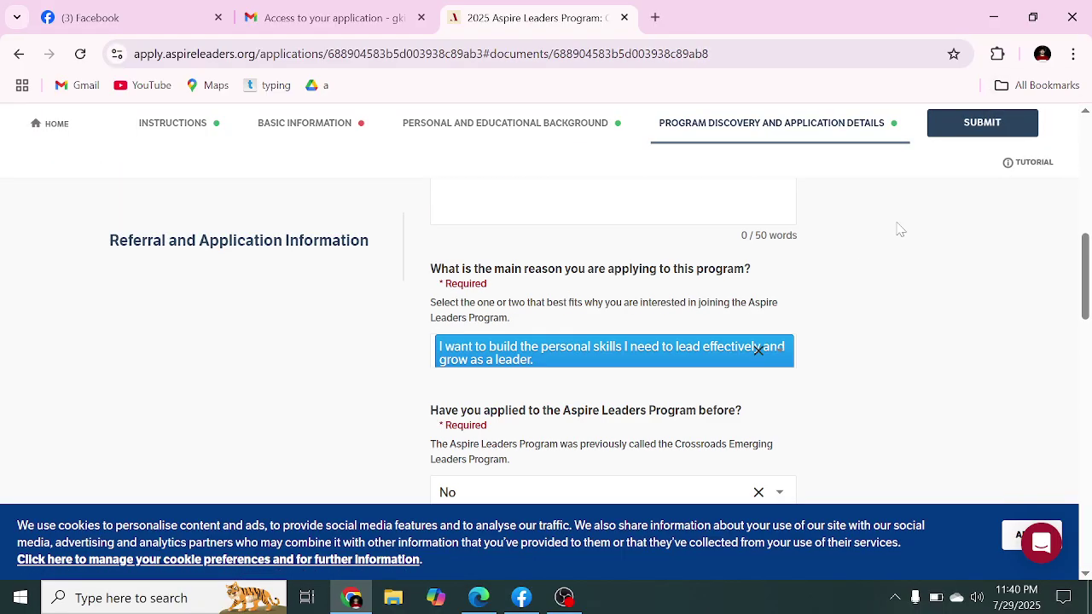
pyautogui.click(1007, 128)
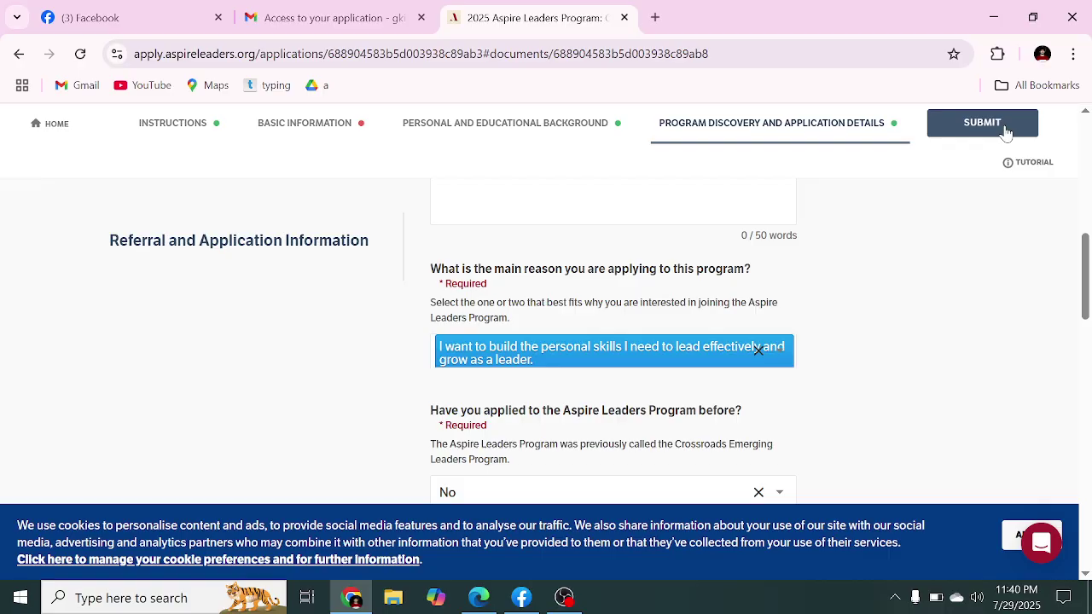
pyautogui.scroll(-8, 766, 333)
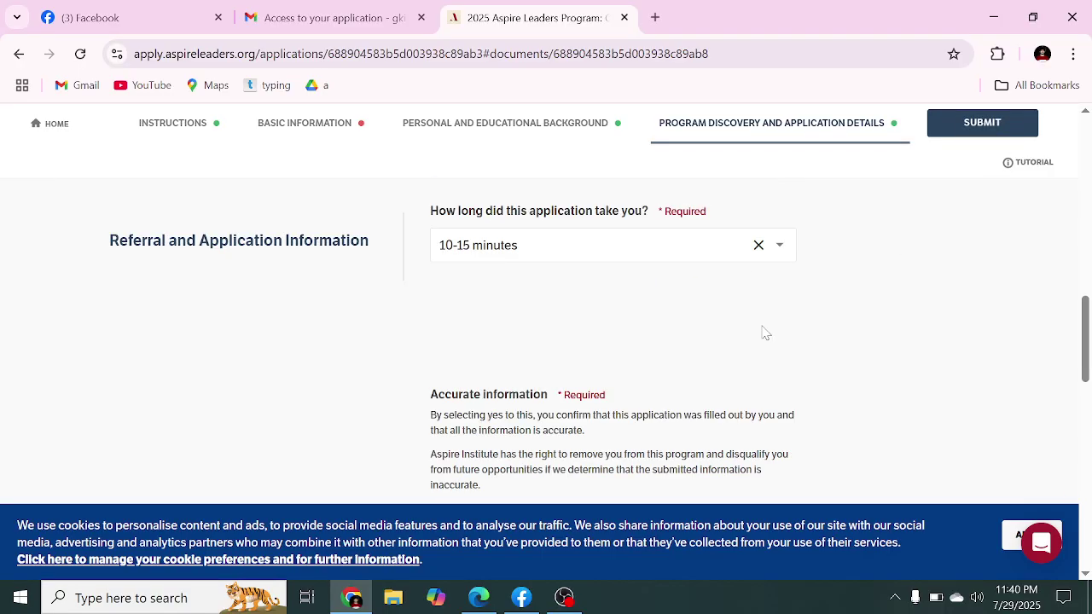
pyautogui.scroll(-5, 766, 337)
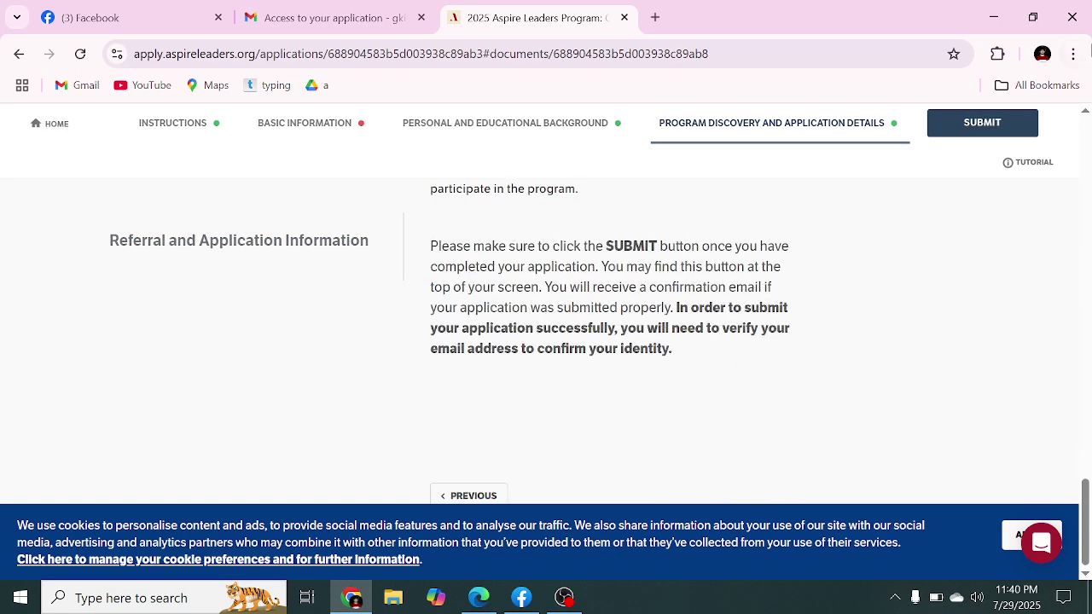
pyautogui.click(954, 132)
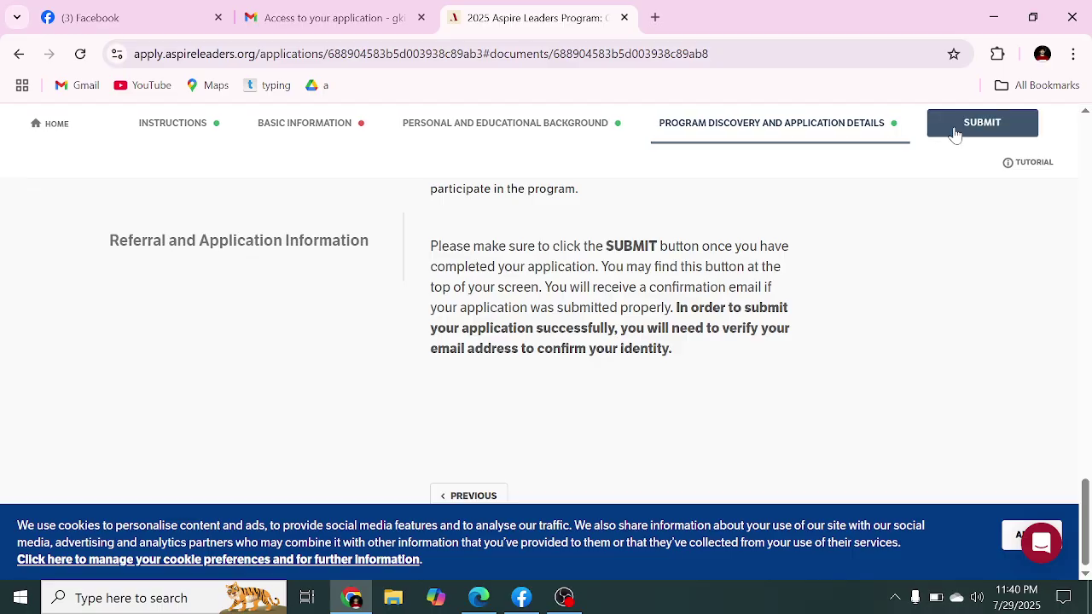
# Return to the Basic Information section and fill in the applicant's date of birth
pyautogui.click(264, 126)
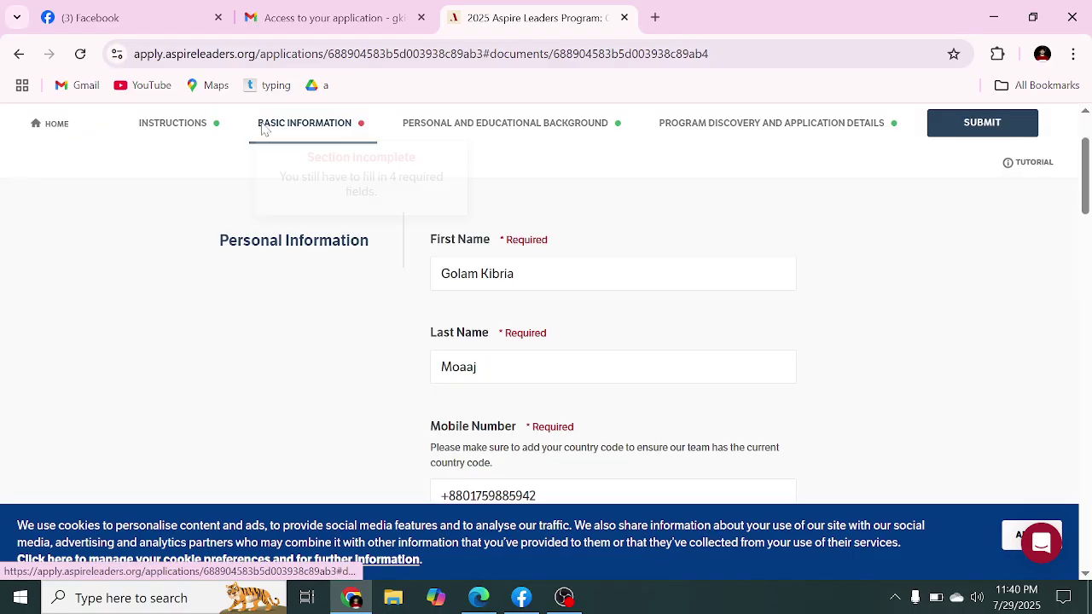
pyautogui.scroll(-2, 561, 309)
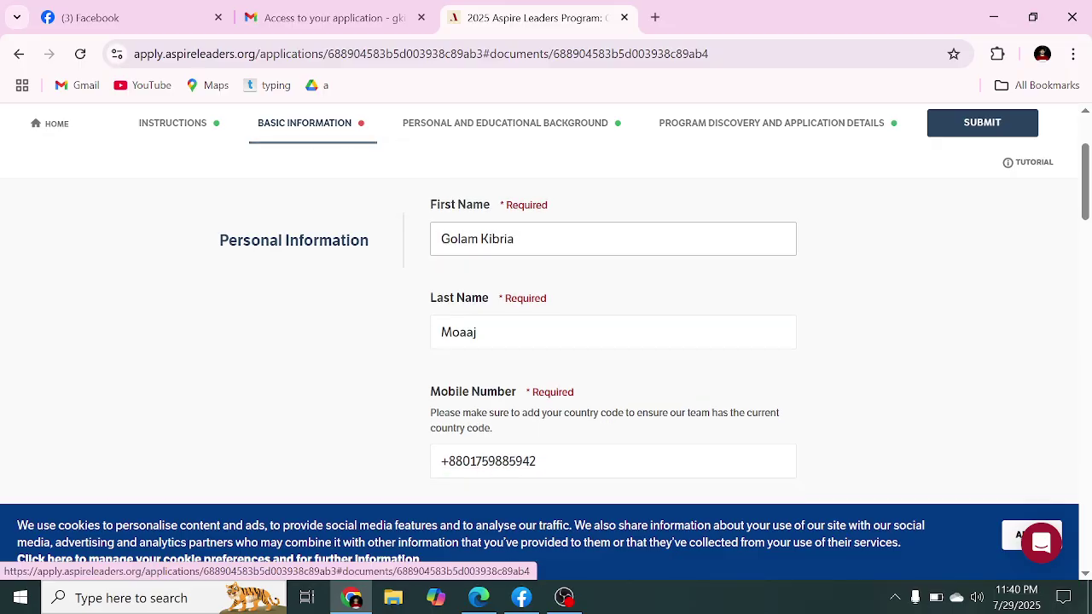
pyautogui.scroll(-5, 563, 290)
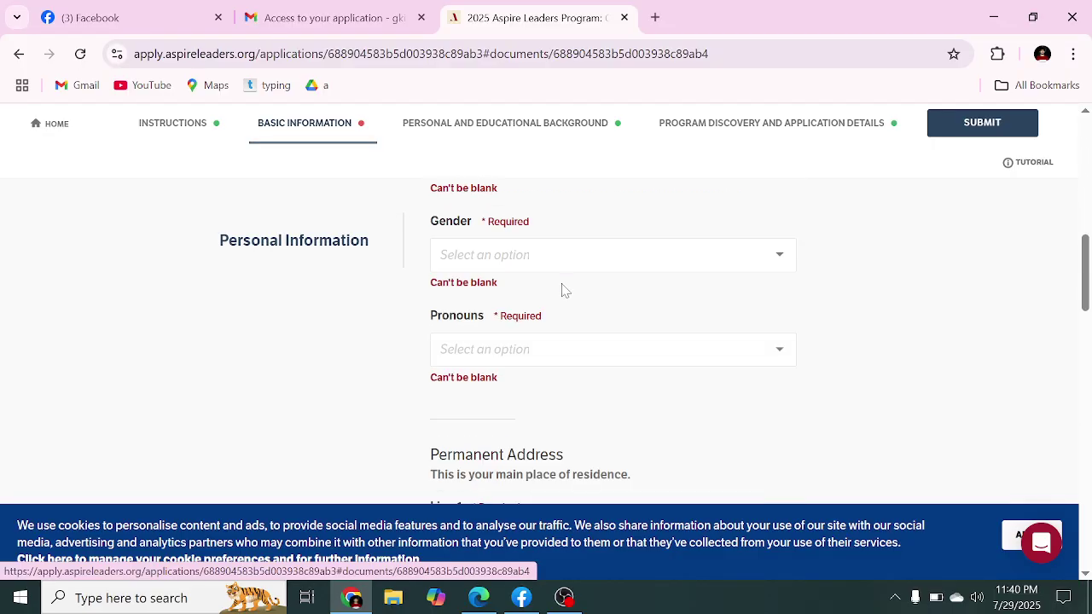
pyautogui.scroll(1, 550, 280)
pyautogui.click(559, 247)
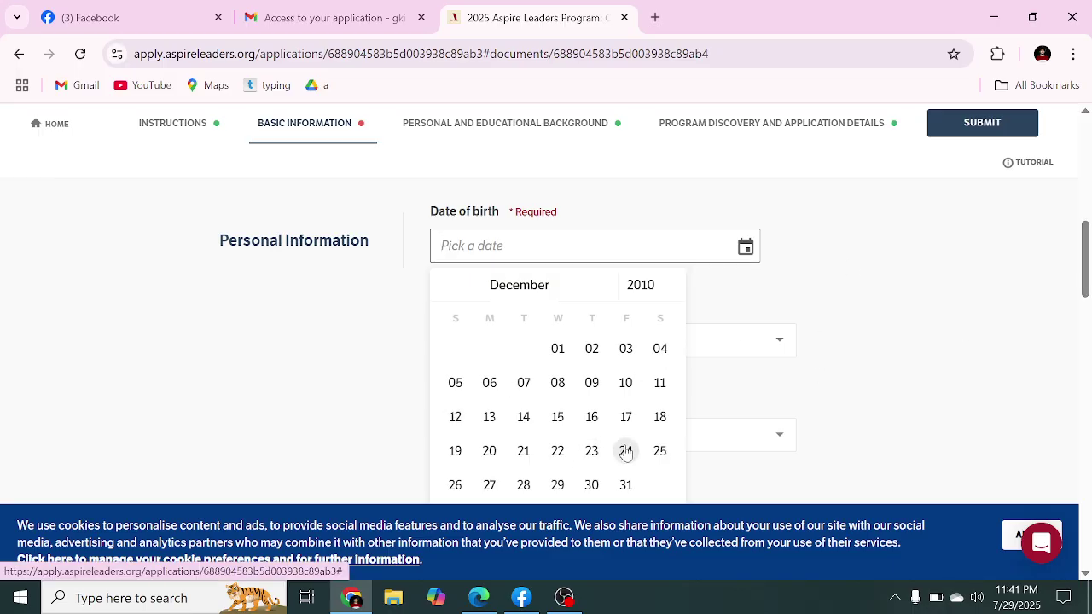
pyautogui.click(745, 256)
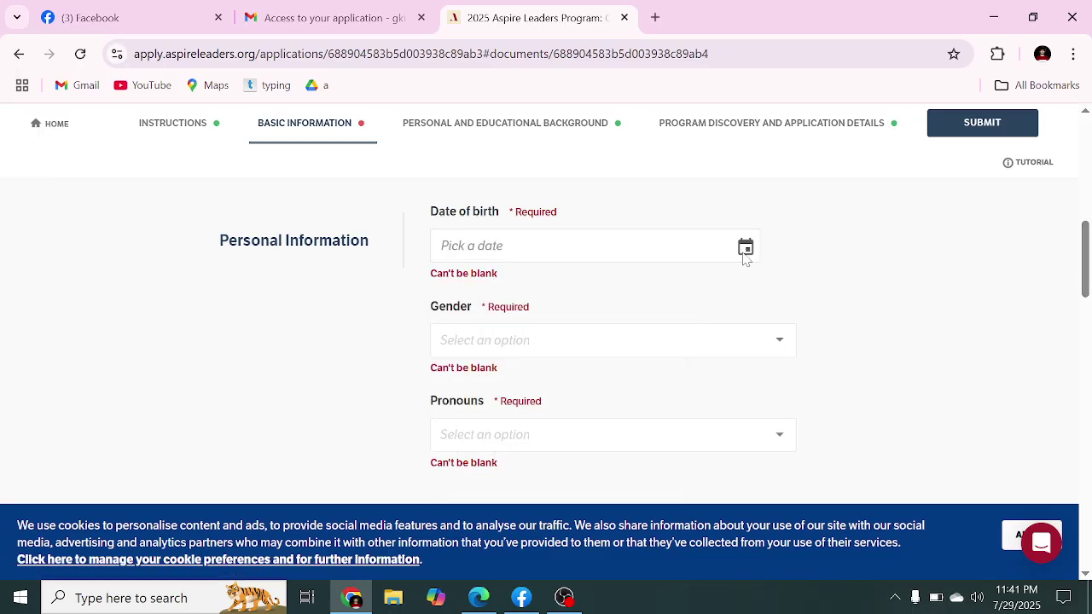
pyautogui.click(748, 249)
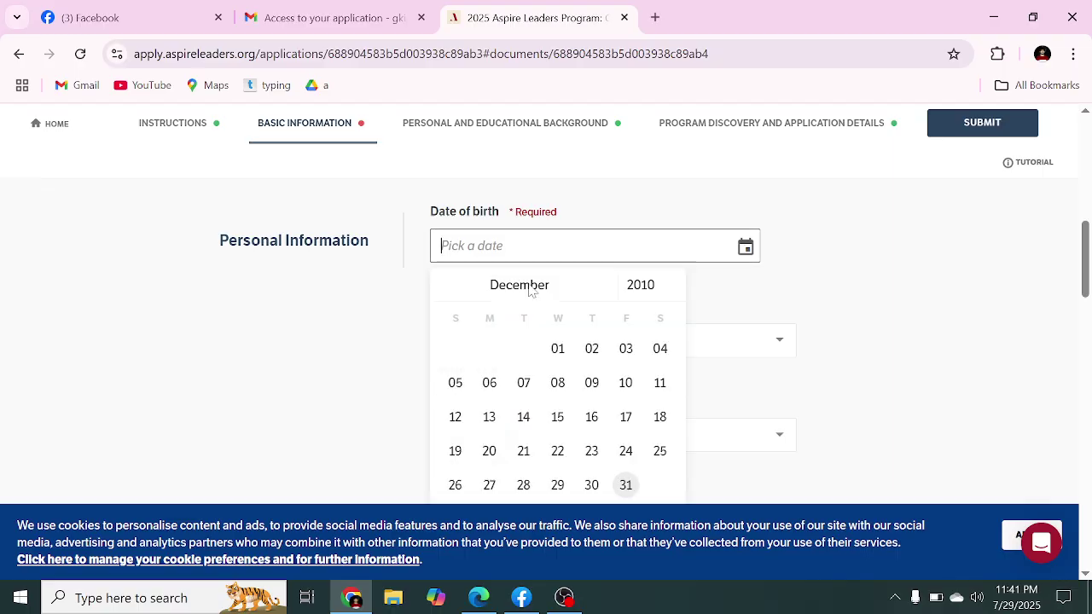
pyautogui.click(529, 290)
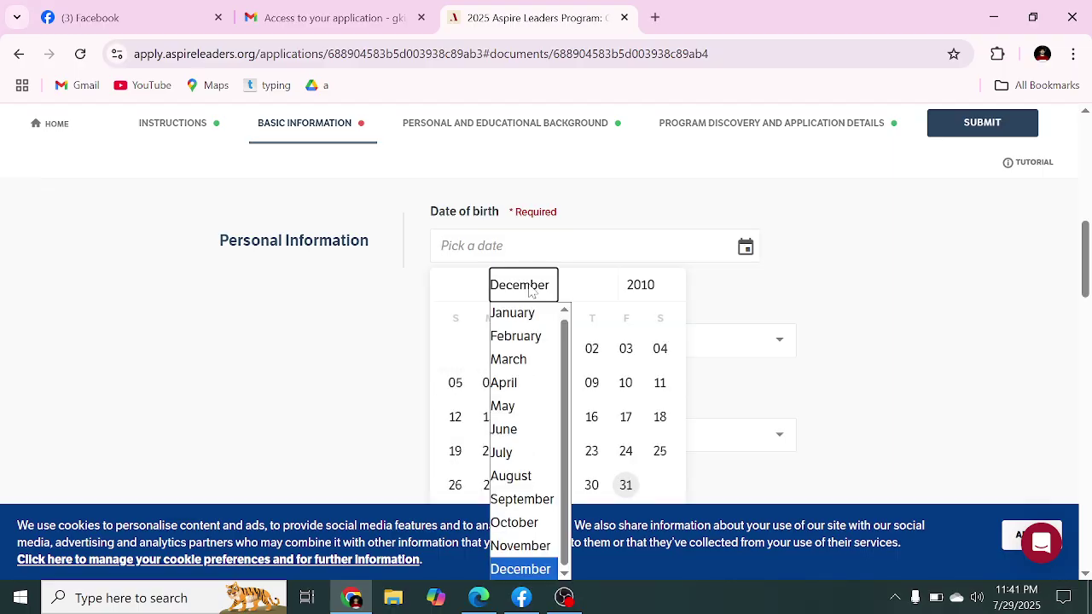
pyautogui.click(539, 478)
pyautogui.click(663, 289)
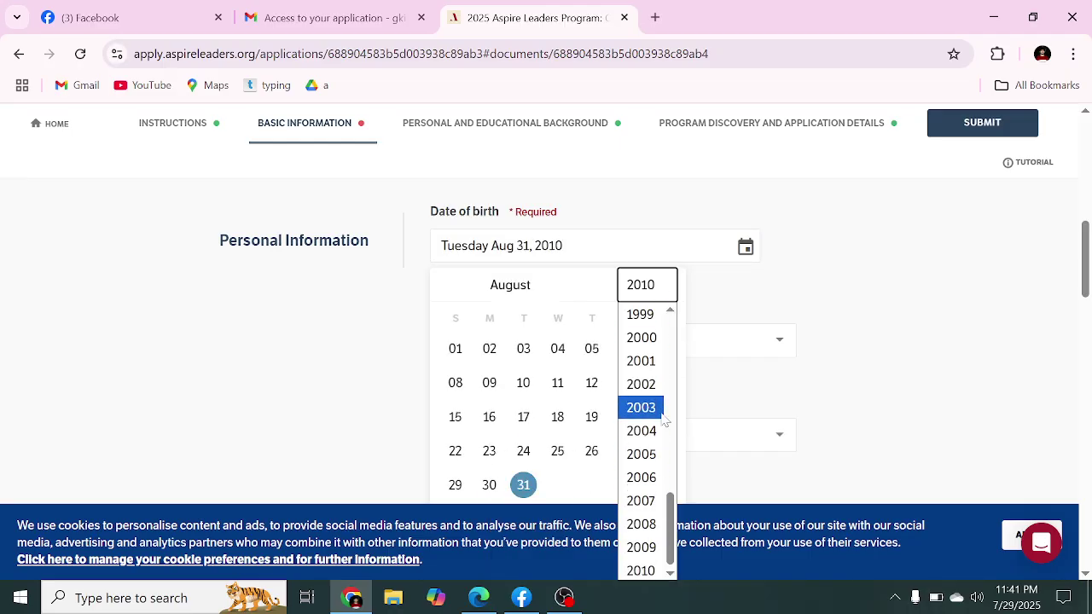
pyautogui.click(659, 339)
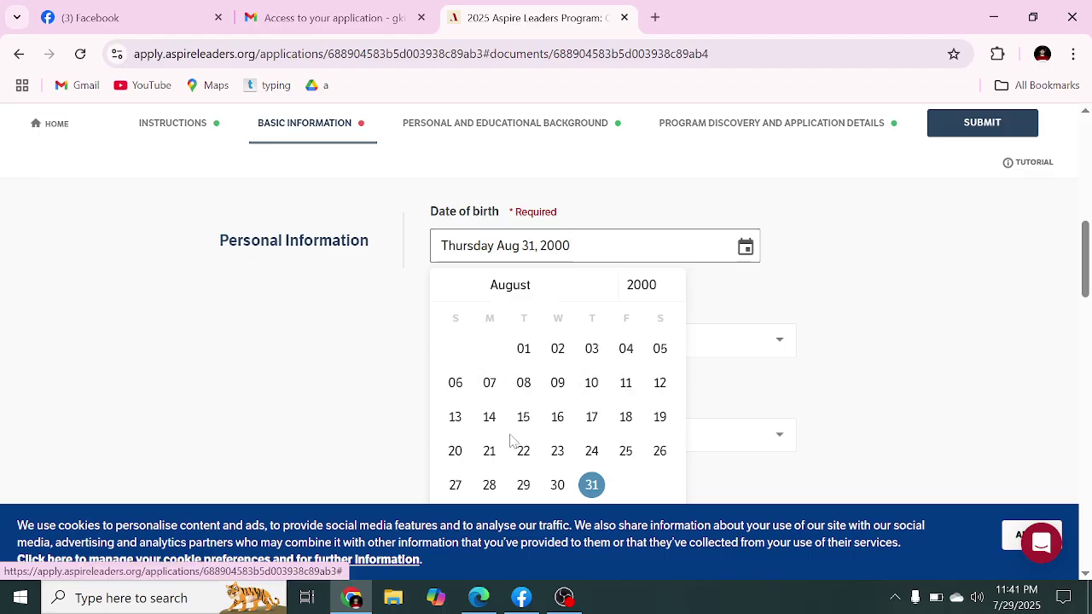
pyautogui.click(455, 452)
# Set the applicant's gender to Man in the Personal Information part
pyautogui.scroll(-2, 736, 324)
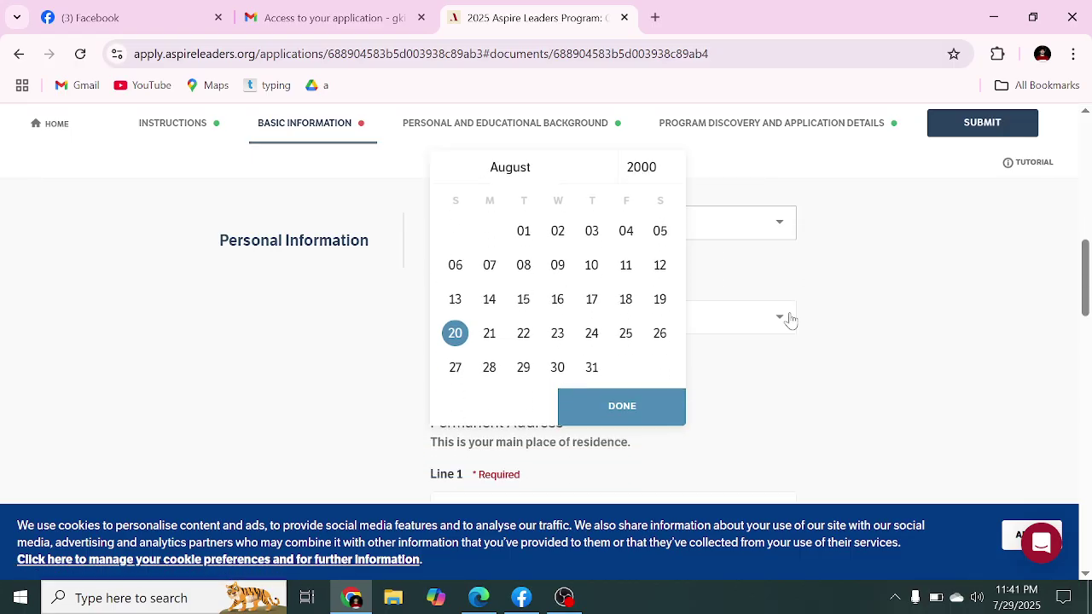
pyautogui.scroll(1, 662, 324)
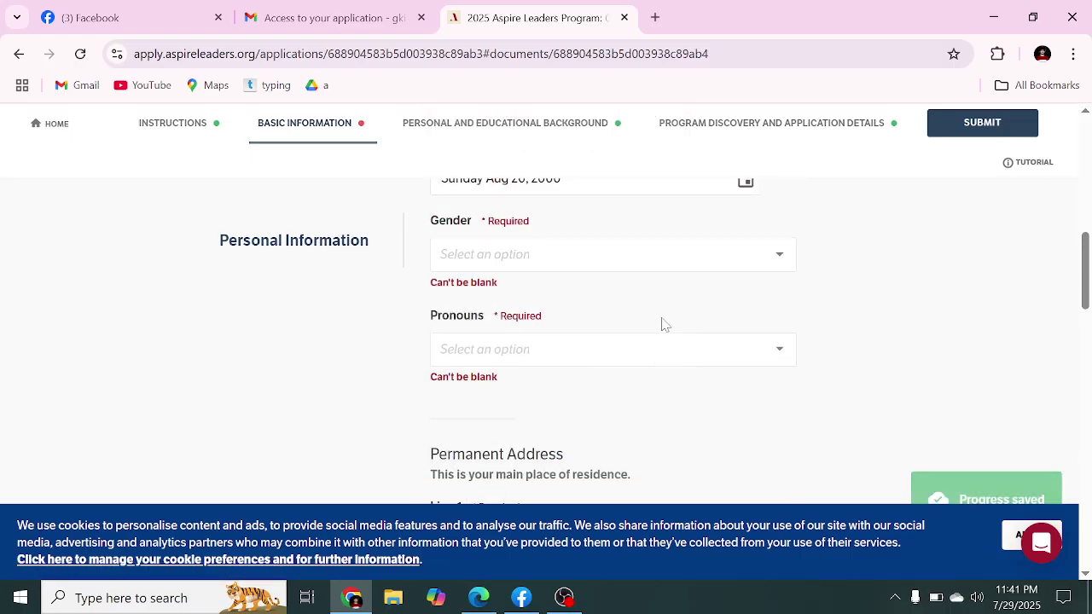
pyautogui.click(495, 266)
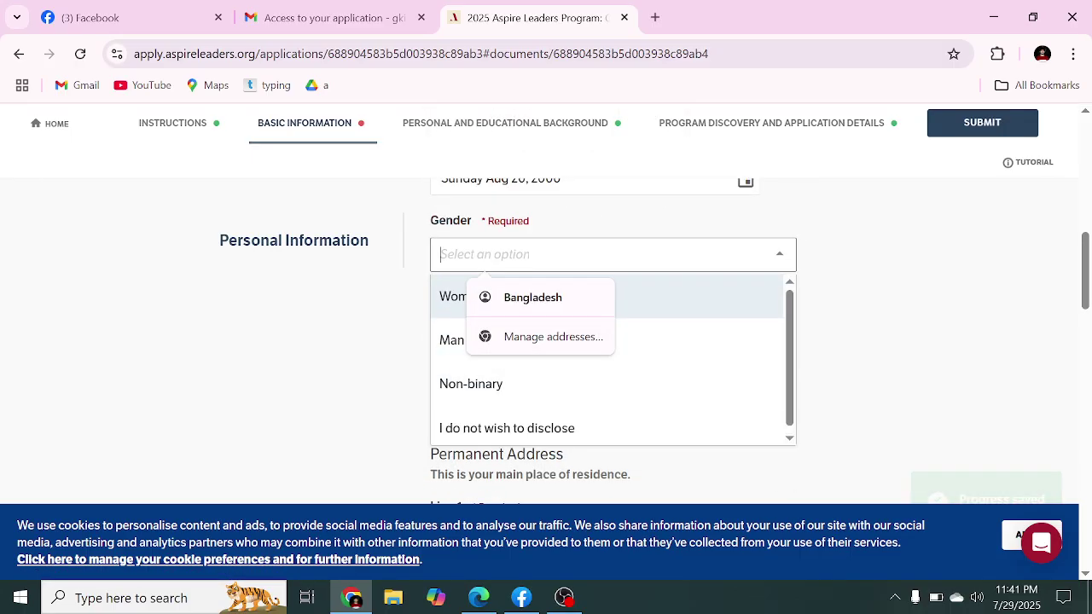
pyautogui.click(445, 335)
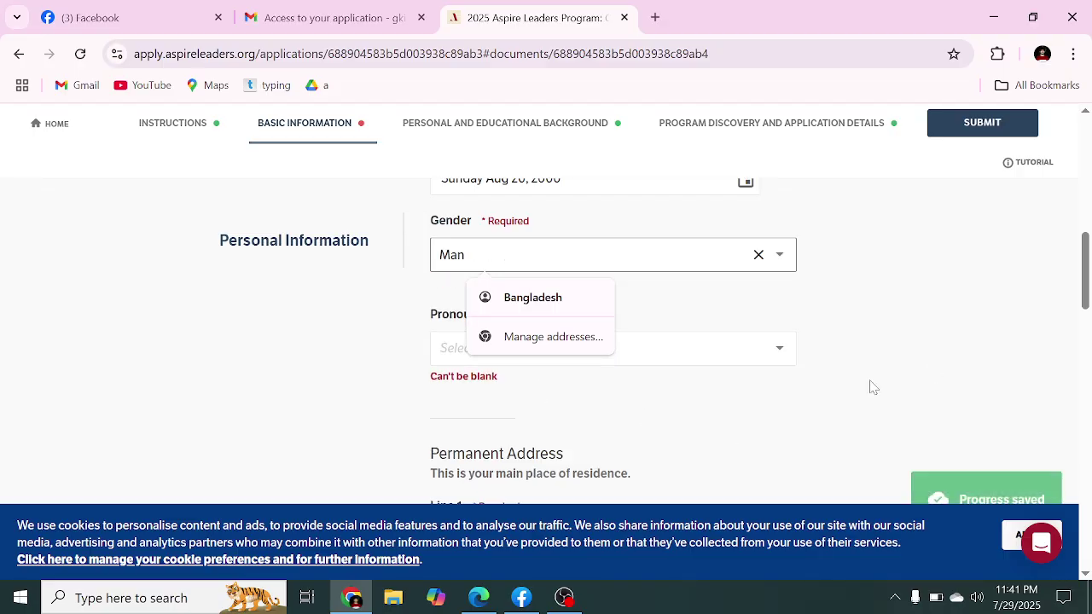
# Set the applicant's pronouns to he/him/his in the Personal Information part
pyautogui.click(771, 356)
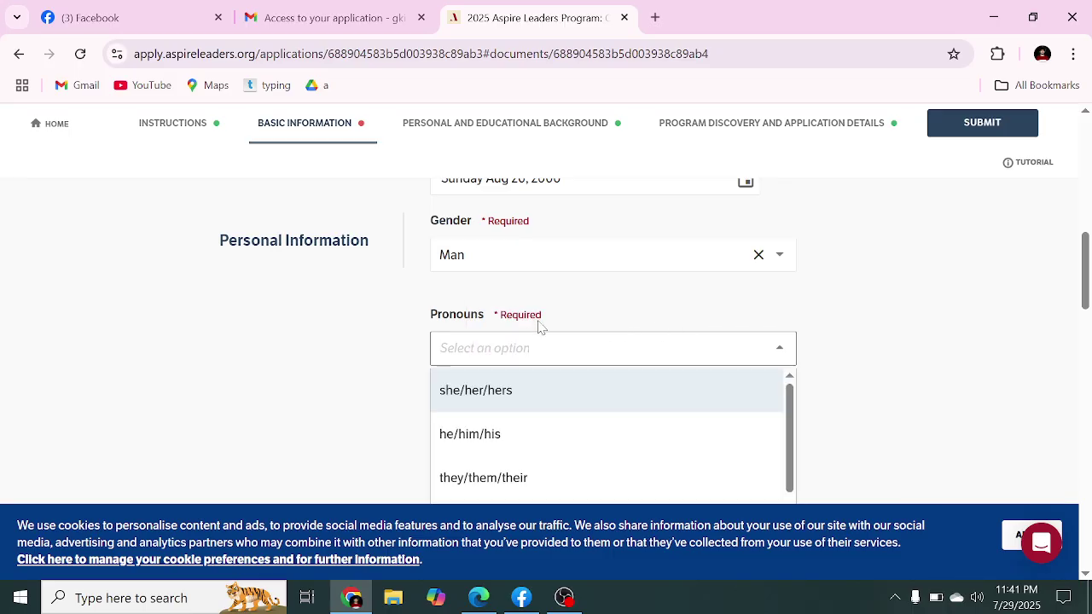
pyautogui.scroll(-2, 537, 417)
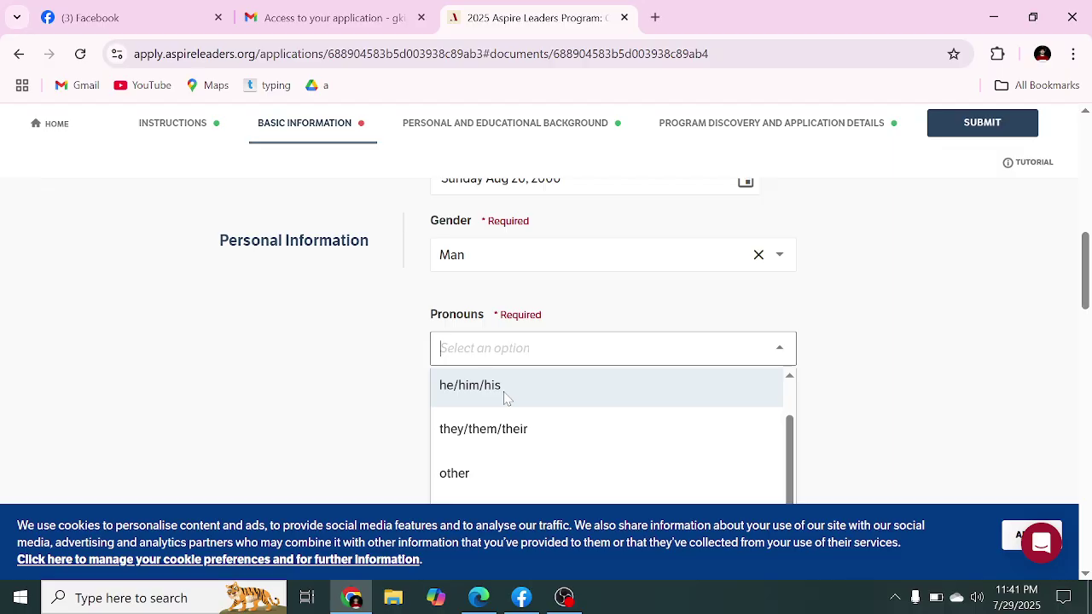
pyautogui.scroll(1, 507, 400)
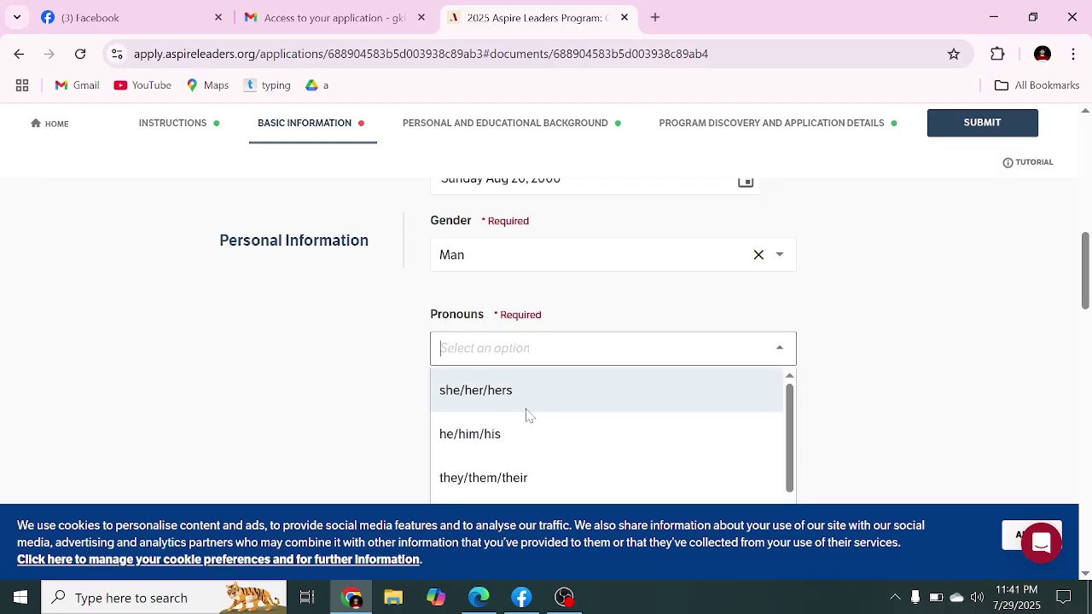
pyautogui.click(537, 454)
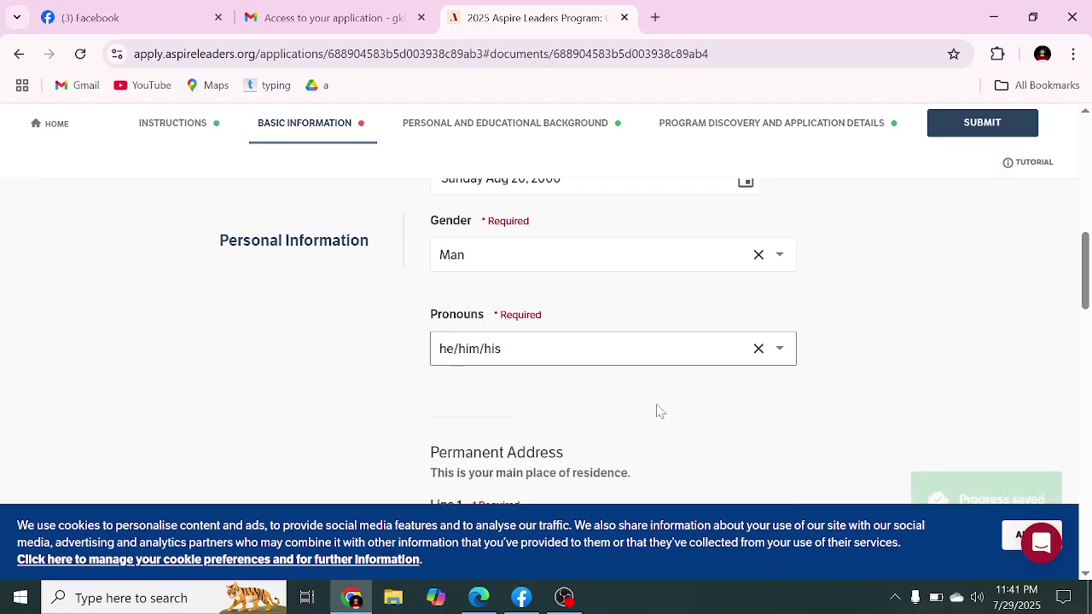
# Copy Line 1 of the Current Address into the empty Line 1 of the Permanent Address
pyautogui.scroll(-2, 656, 409)
pyautogui.scroll(-6, 544, 340)
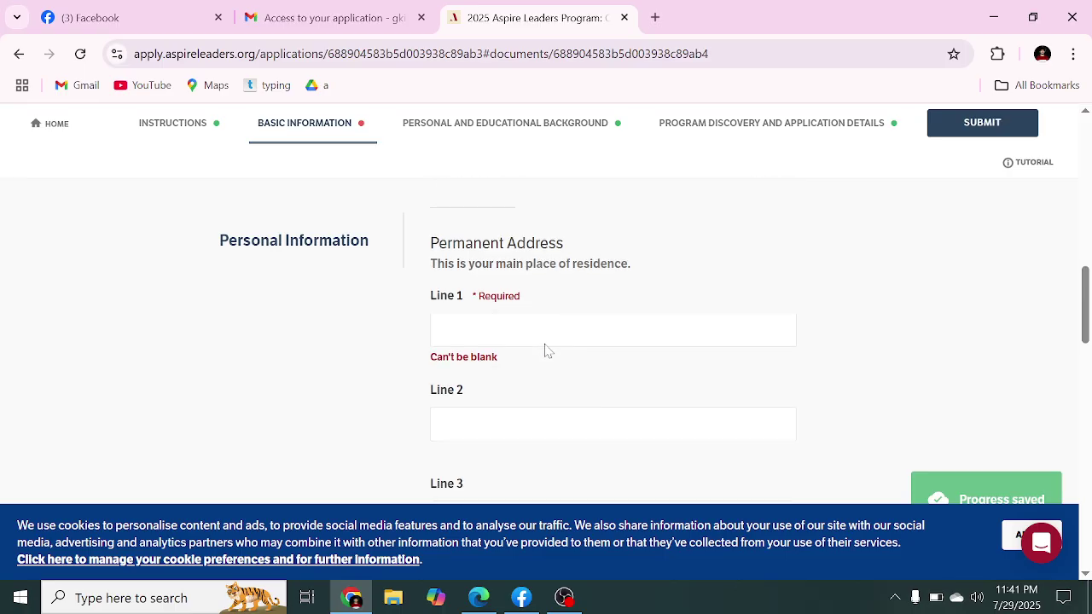
pyautogui.scroll(-3, 541, 367)
pyautogui.scroll(8, 541, 367)
pyautogui.scroll(3, 541, 367)
pyautogui.scroll(-2, 541, 368)
pyautogui.click(541, 368)
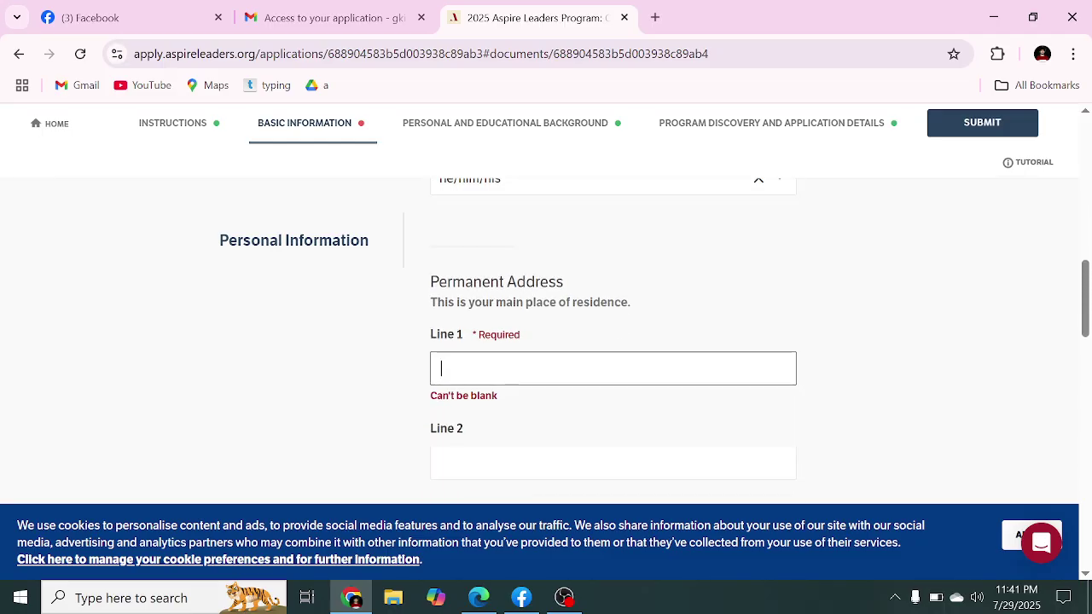
pyautogui.scroll(-8, 553, 412)
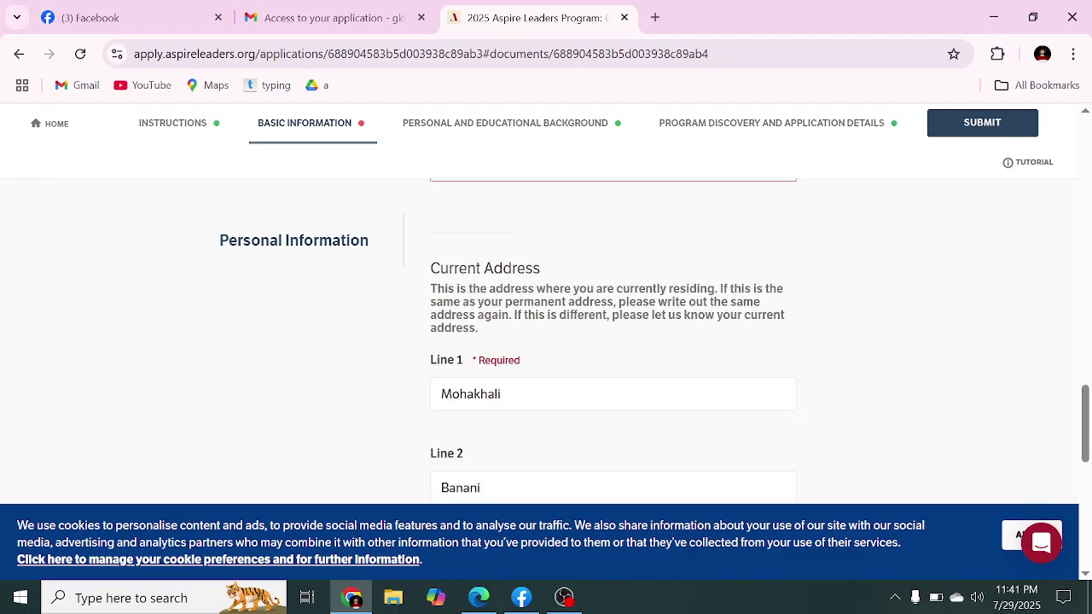
pyautogui.scroll(7, 552, 389)
pyautogui.scroll(-5, 546, 405)
pyautogui.scroll(2, 538, 397)
pyautogui.scroll(2, 512, 397)
pyautogui.scroll(3, 509, 398)
pyautogui.scroll(-8, 518, 390)
pyautogui.moveTo(503, 394); pyautogui.dragTo(424, 380)
pyautogui.hotkey('ctrl', 'c')
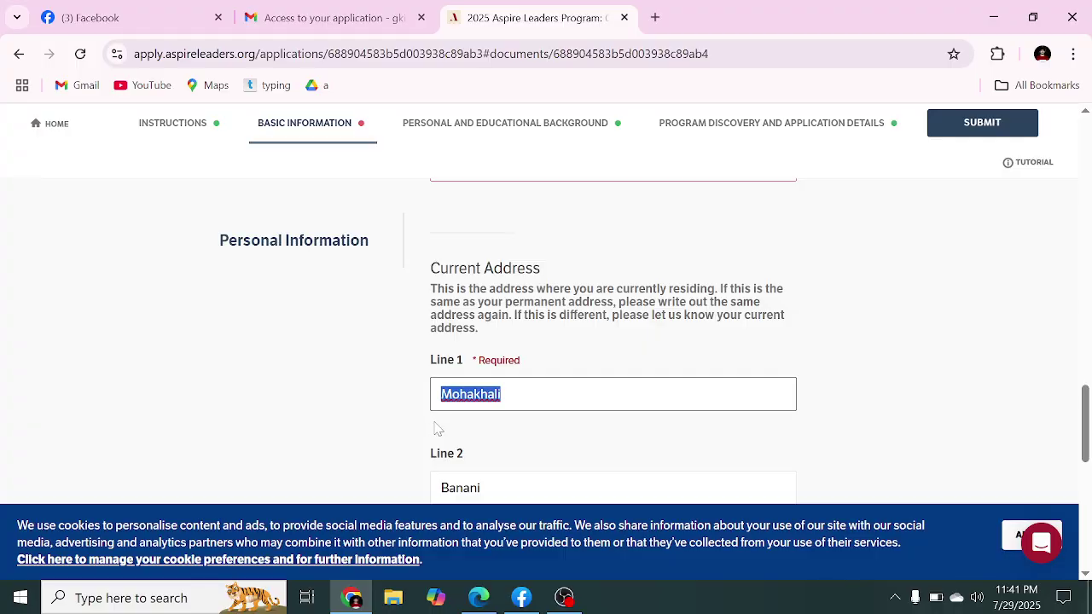
pyautogui.scroll(-6, 448, 418)
pyautogui.scroll(2, 461, 407)
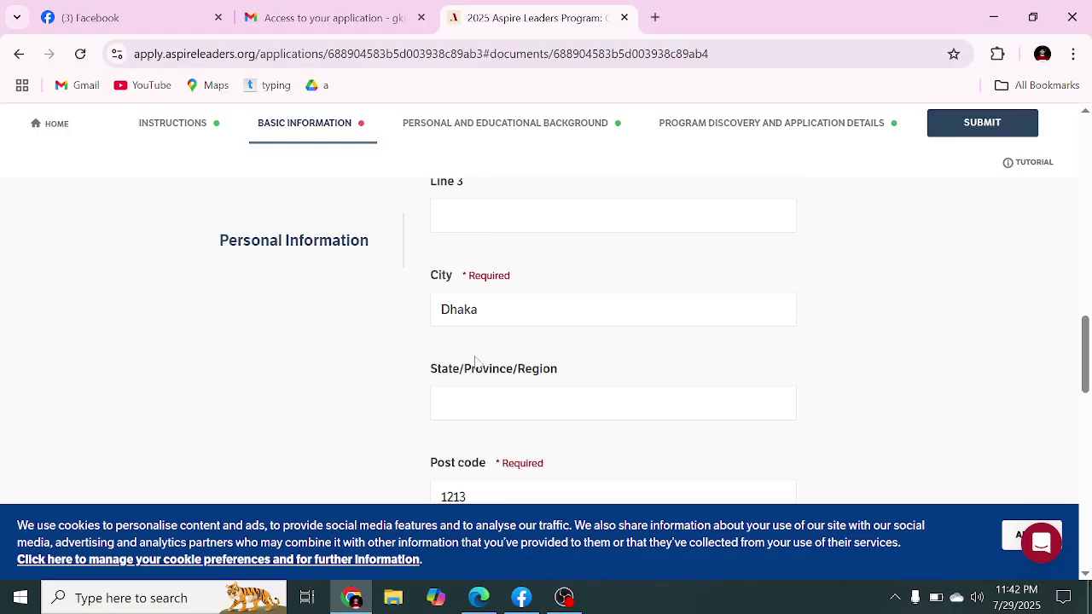
pyautogui.scroll(4, 441, 381)
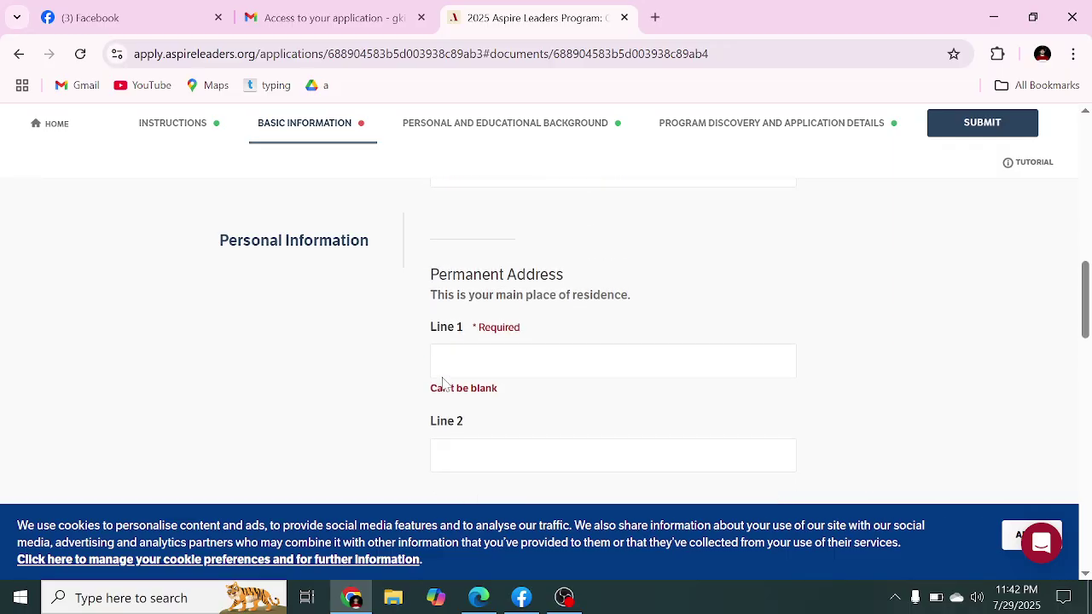
pyautogui.click(441, 373)
pyautogui.hotkey('ctrl', 'v')
# Fill in Line 2 of the Permanent Address with the same area as in the Current Address
pyautogui.scroll(-2, 441, 373)
pyautogui.click(444, 291)
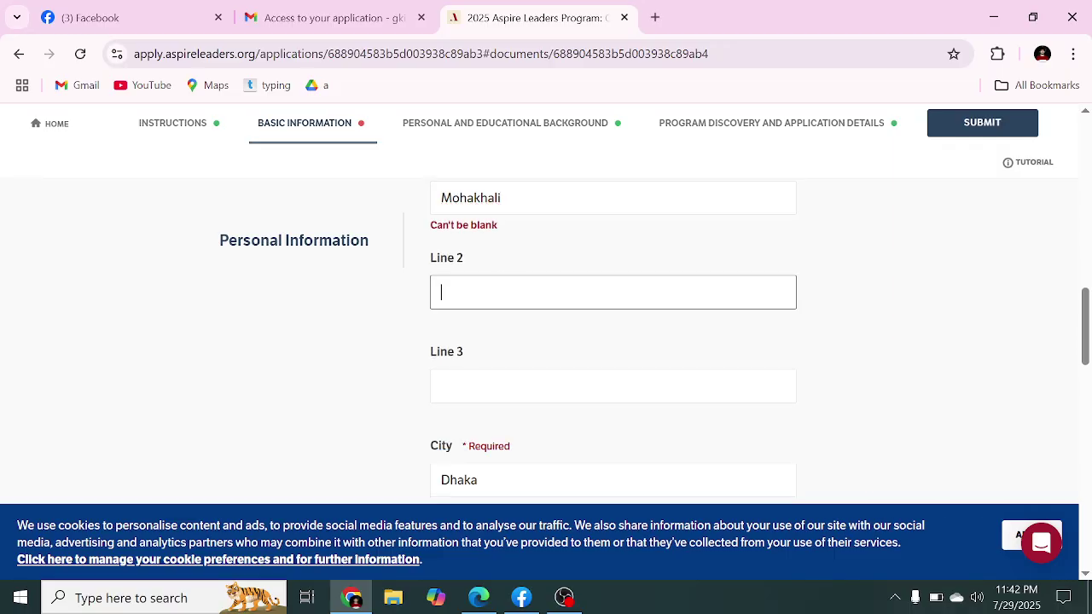
pyautogui.write('Bn')
pyautogui.write('nani')
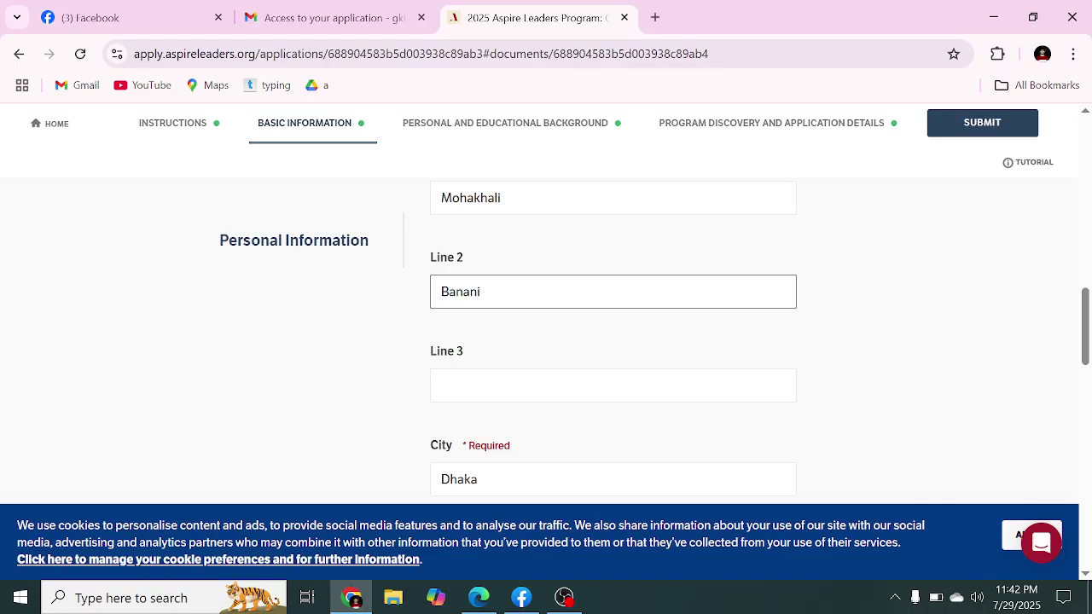
# Check the remaining Permanent Address fields and the Current Address for missing required entries
pyautogui.press('Tab')
pyautogui.press('Tab')
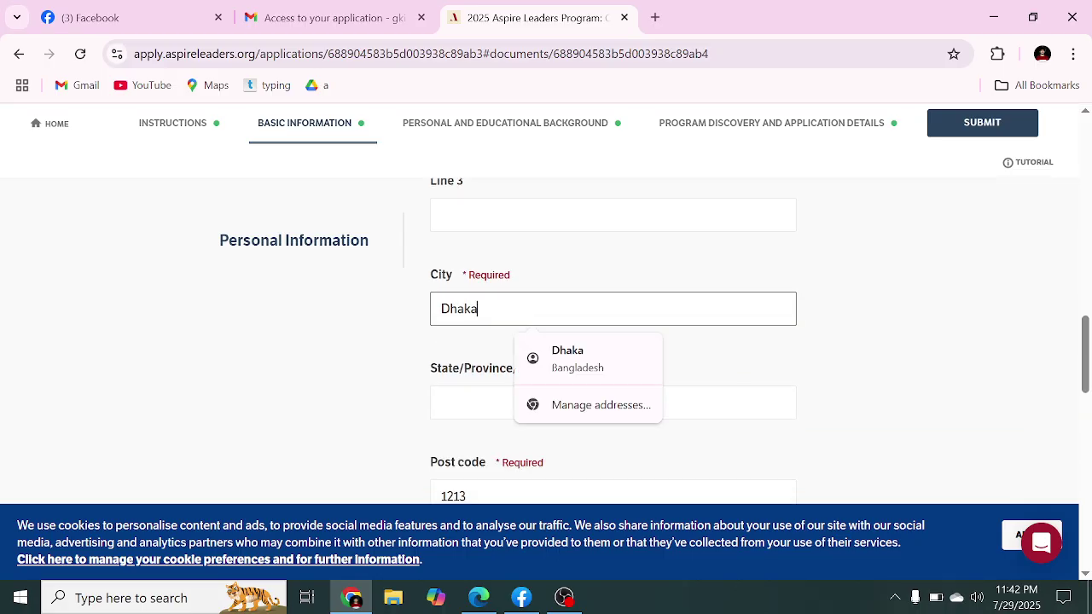
pyautogui.click(848, 324)
pyautogui.click(674, 402)
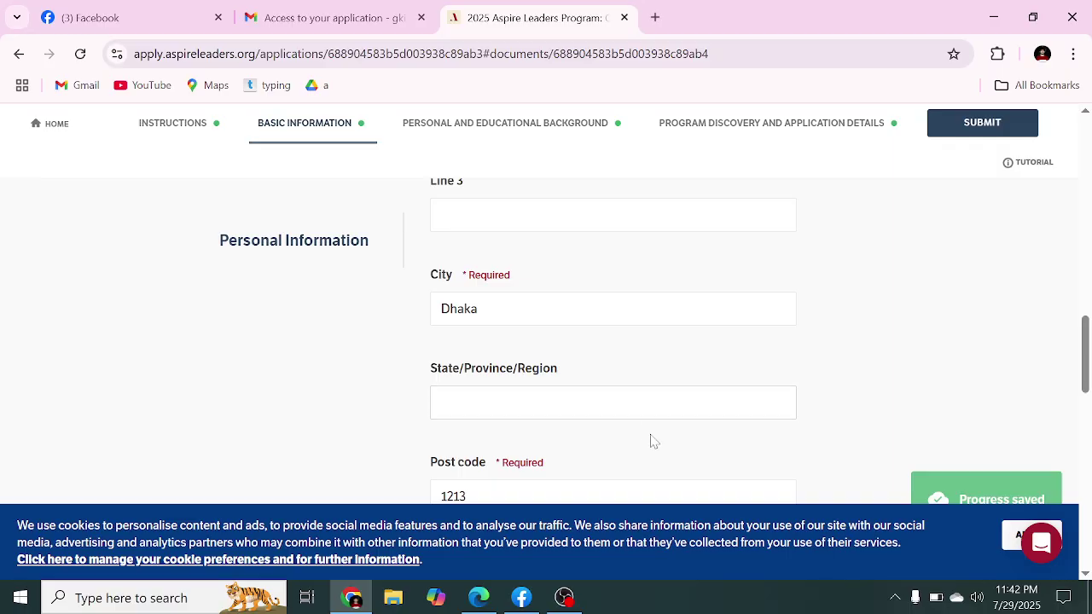
pyautogui.press('Tab')
pyautogui.scroll(-1, 600, 414)
pyautogui.scroll(-1, 722, 292)
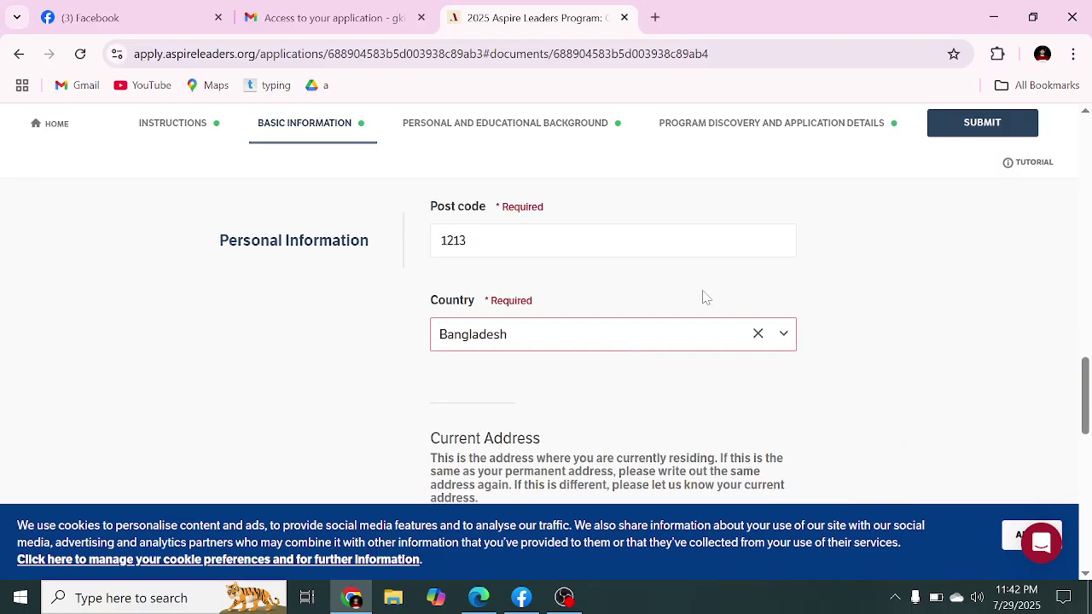
pyautogui.scroll(-3, 743, 406)
pyautogui.scroll(5, 737, 401)
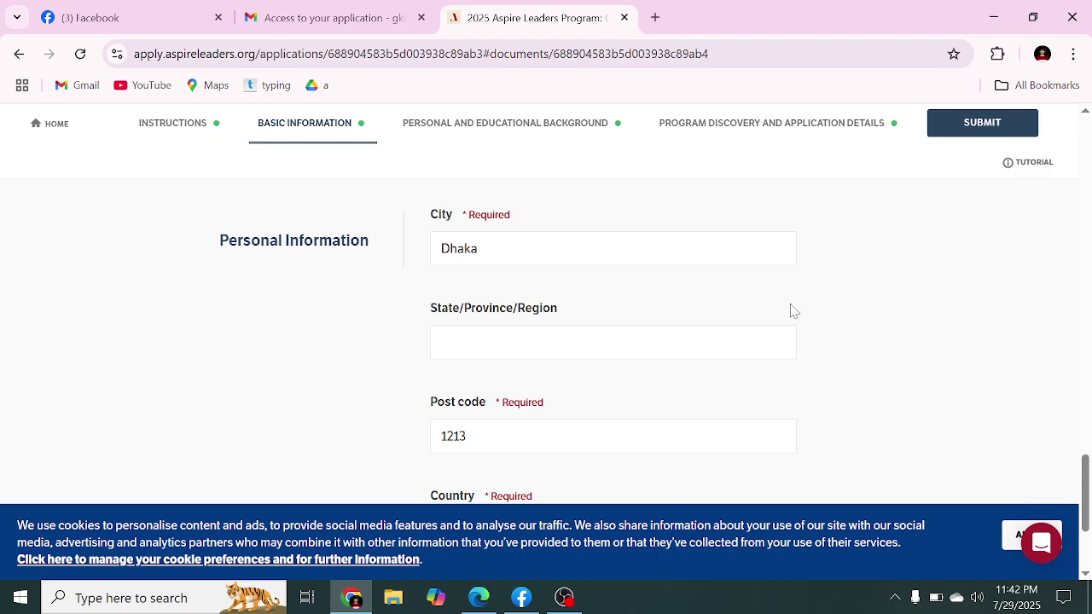
# Submit the application and agree to the disclaimer that all submitted information is accurate
pyautogui.click(974, 124)
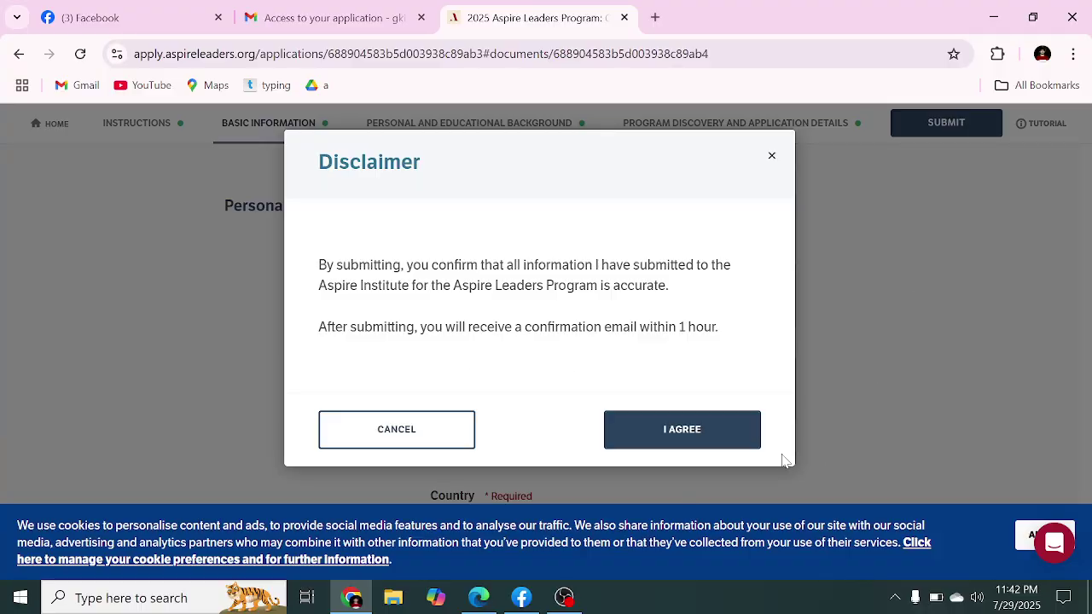
pyautogui.click(682, 428)
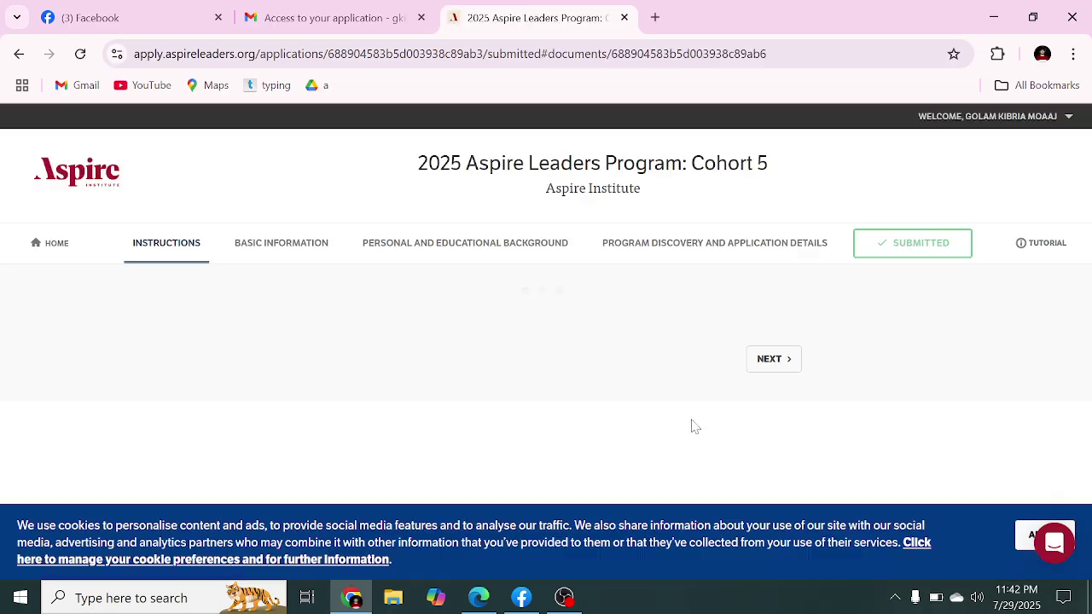
pyautogui.scroll(-3, 694, 424)
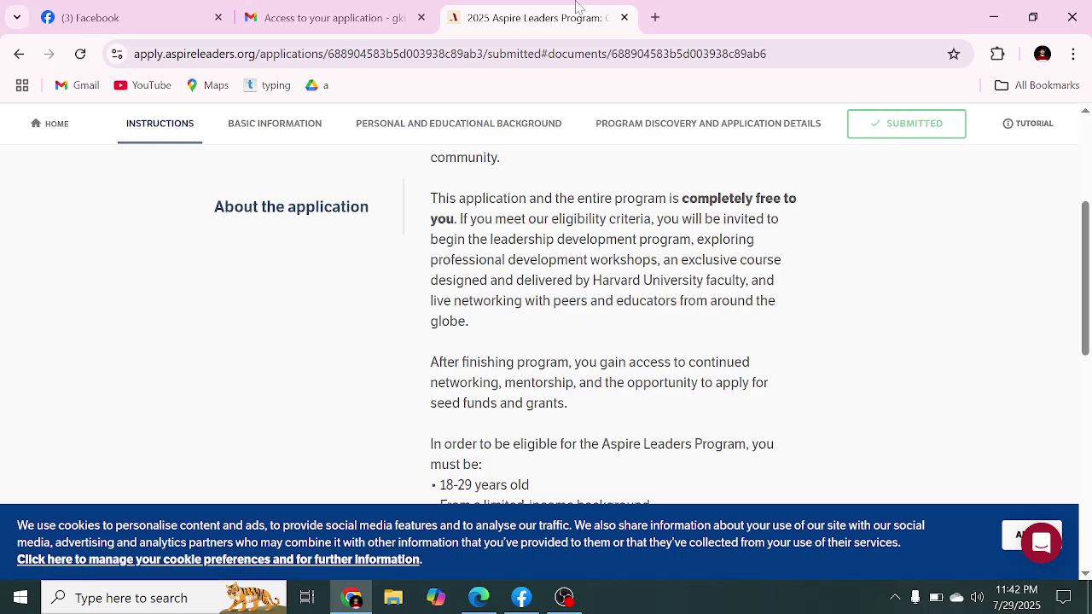
pyautogui.scroll(-3, 550, 175)
pyautogui.scroll(-5, 551, 175)
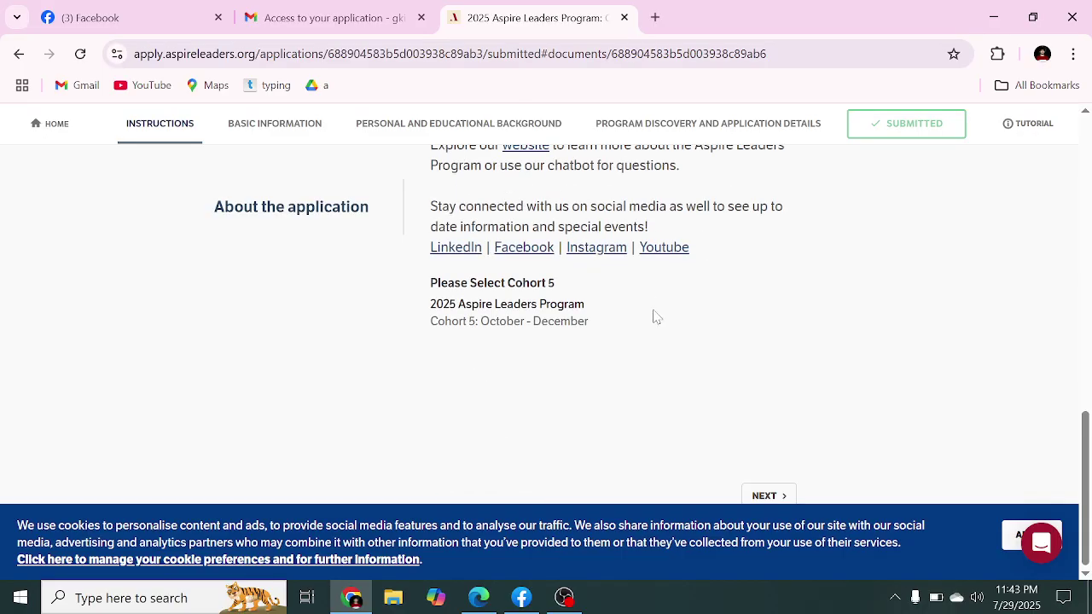
# Switch to Gmail, reload the inbox and open the Aspire Institute email about the Cohort 5 application
pyautogui.click(358, 24)
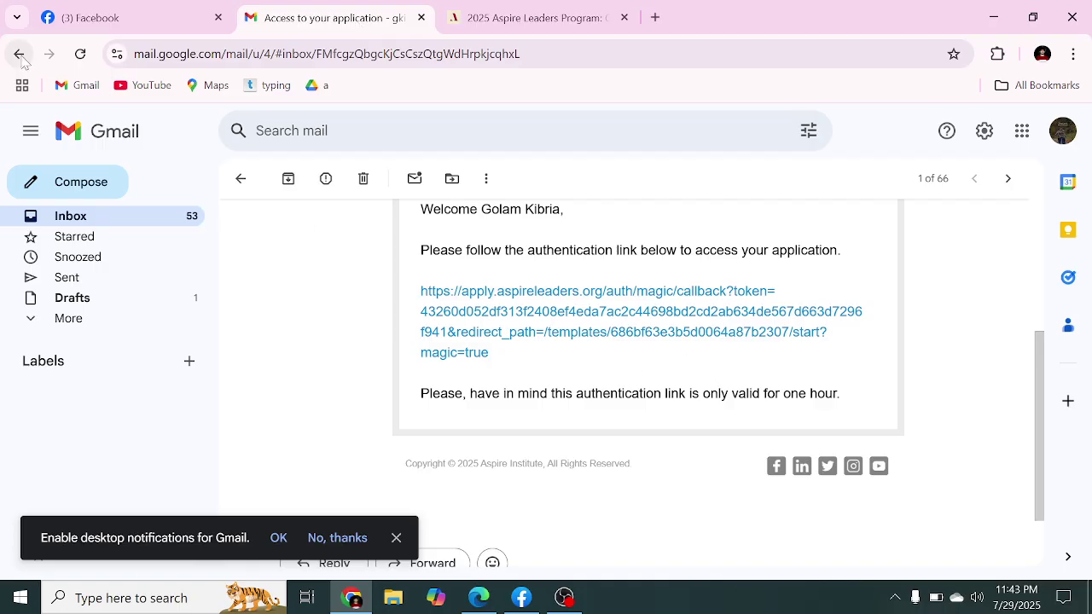
pyautogui.click(85, 220)
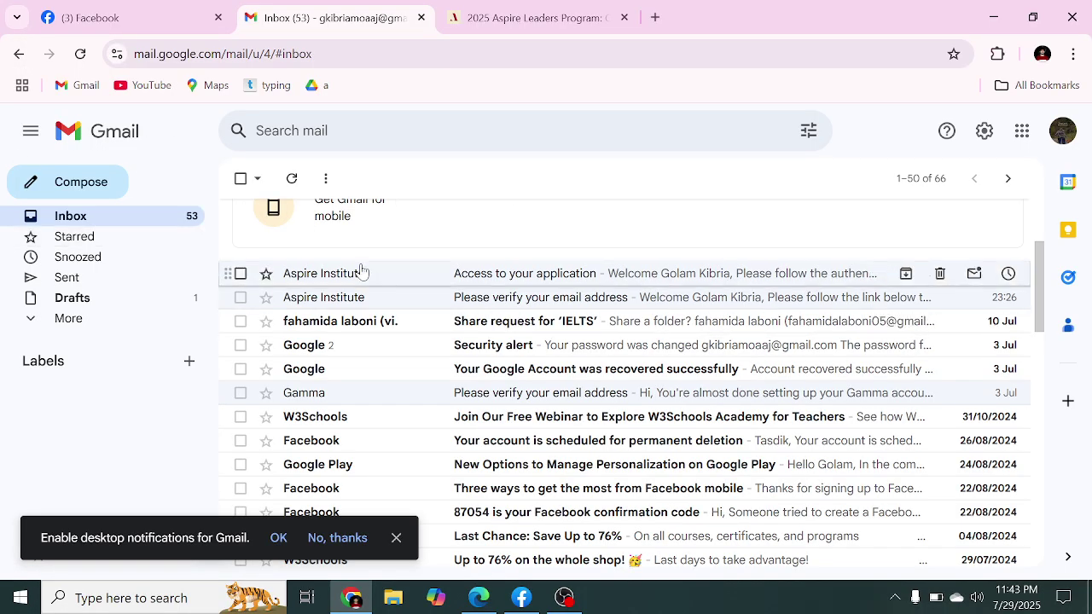
pyautogui.click(81, 55)
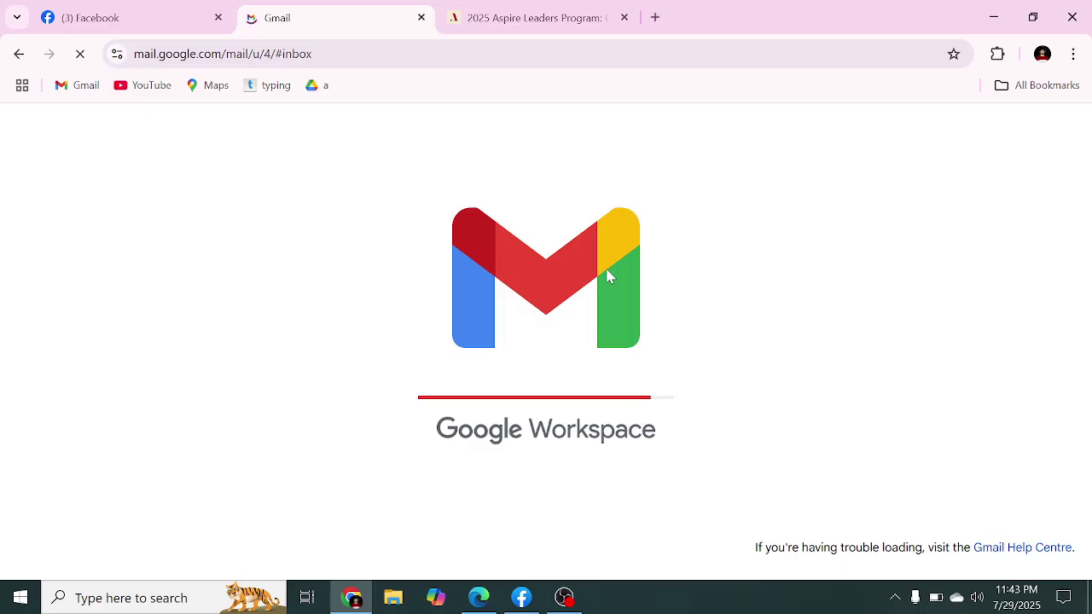
pyautogui.scroll(-3, 478, 414)
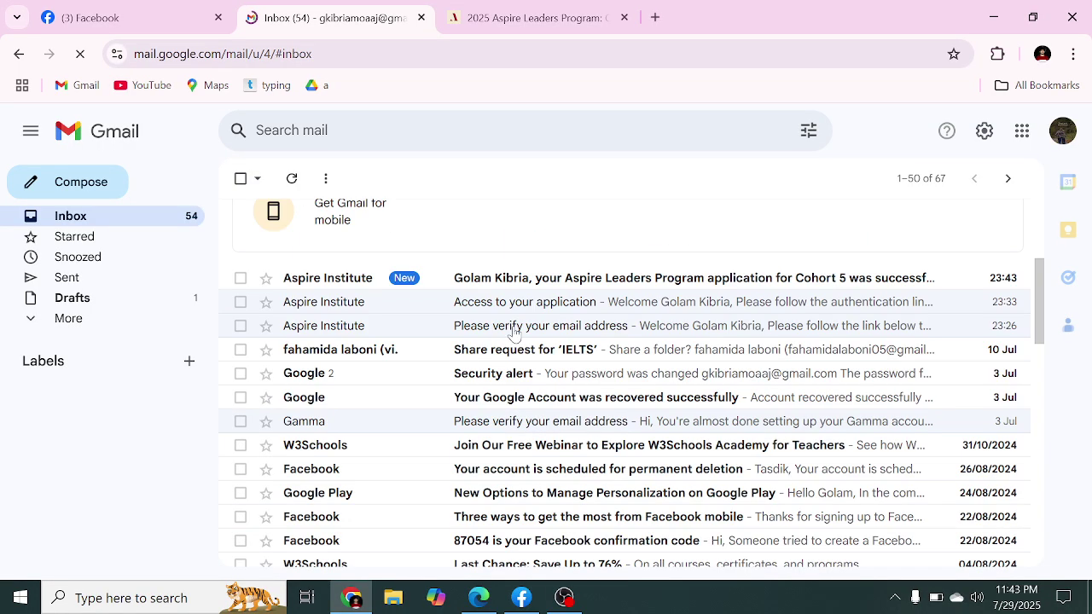
pyautogui.click(547, 282)
# Read through the Aspire Institute email, including the What's Next points on eligibility and Module One
pyautogui.scroll(-3, 561, 338)
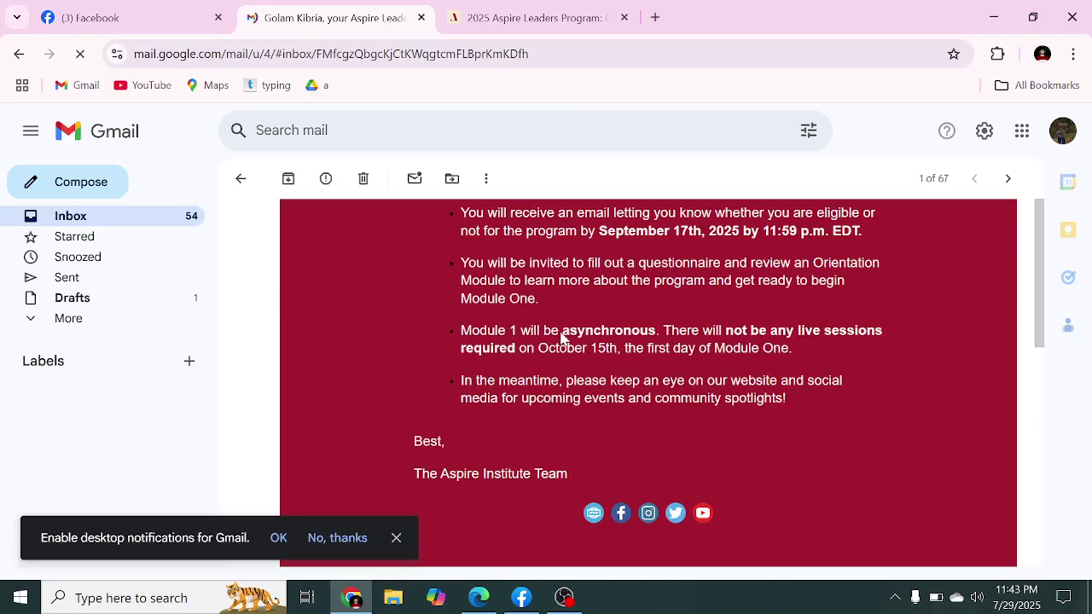
pyautogui.scroll(3, 561, 333)
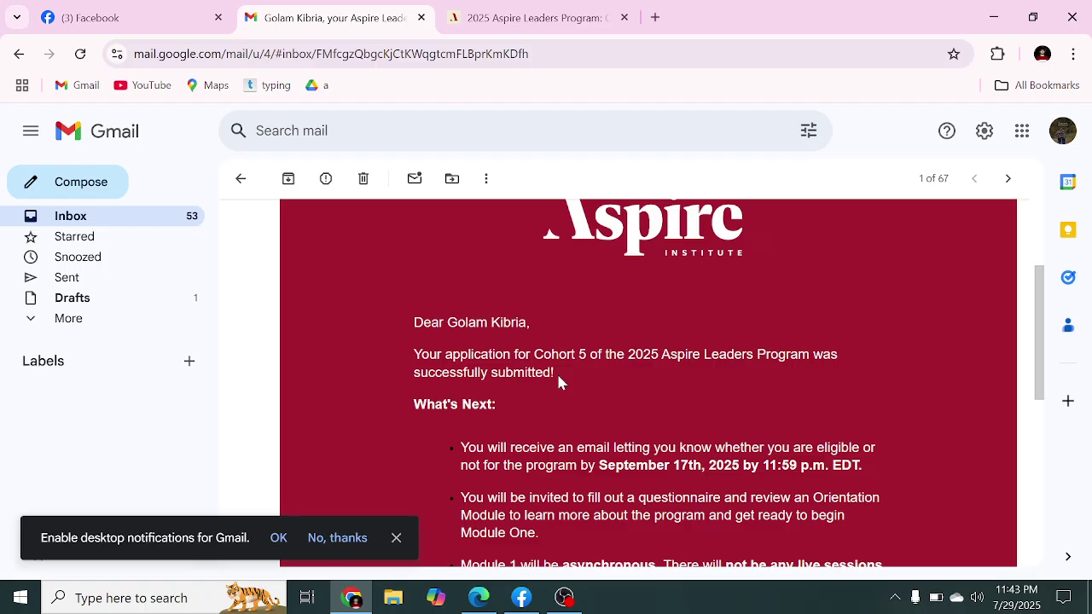
pyautogui.scroll(-5, 468, 310)
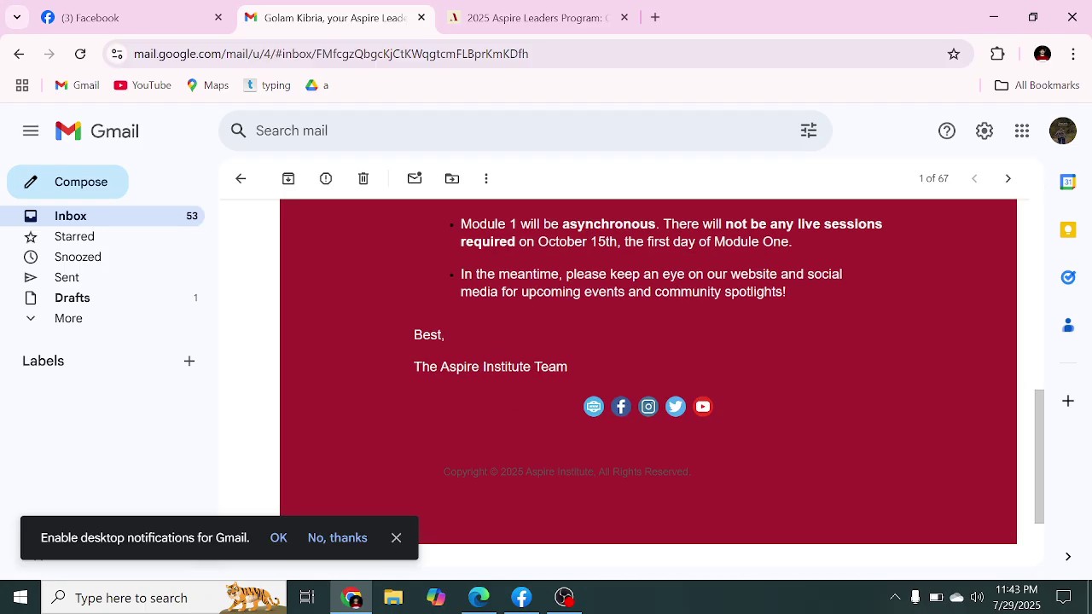
pyautogui.scroll(3, 468, 311)
pyautogui.moveTo(611, 331); pyautogui.dragTo(824, 398)
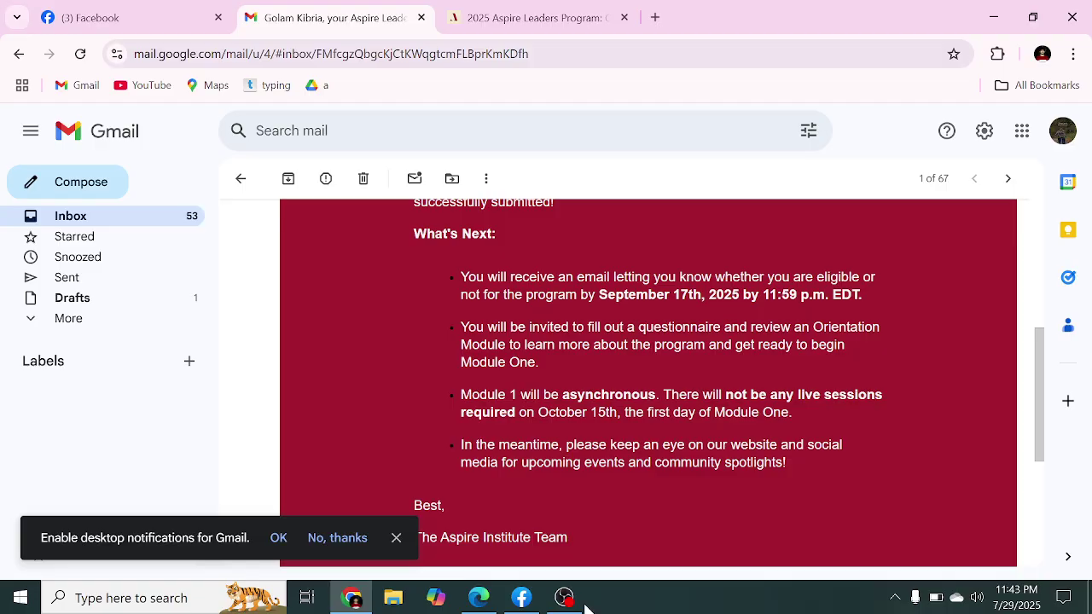
pyautogui.scroll(-2, 697, 362)
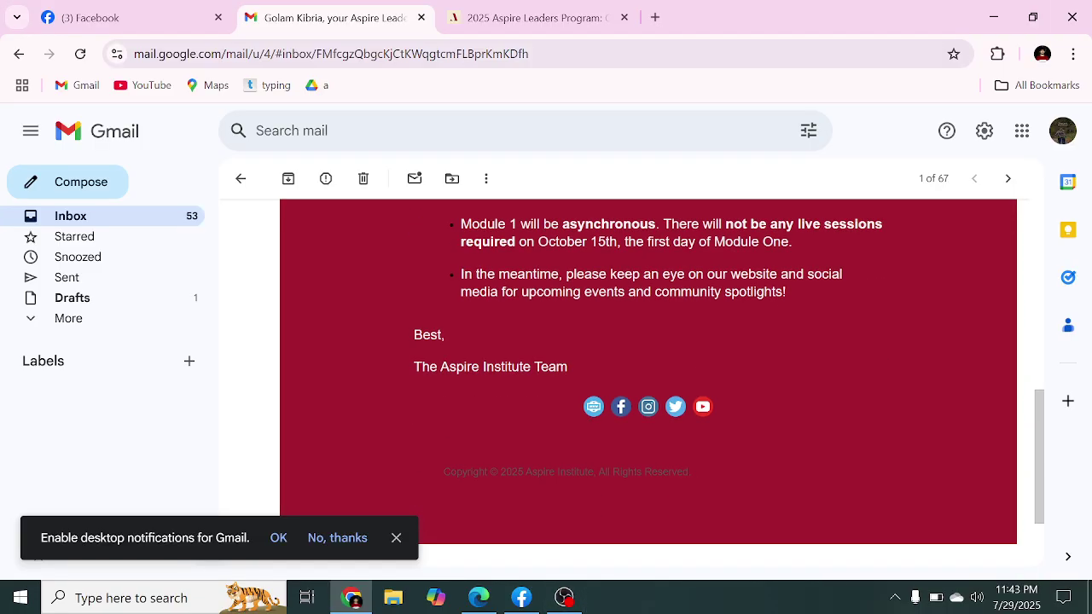
pyautogui.click(565, 604)
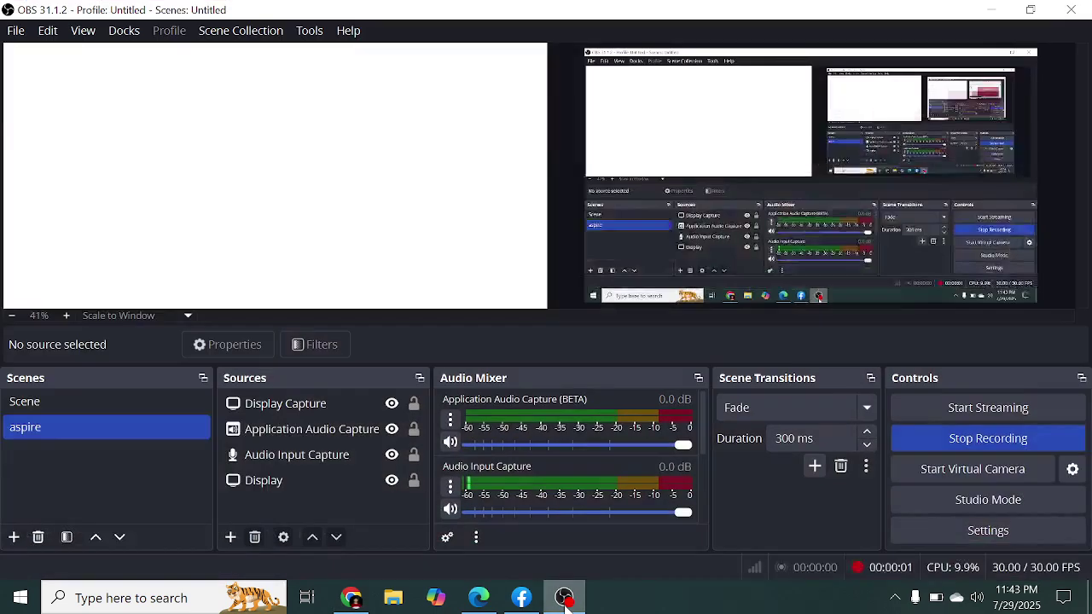